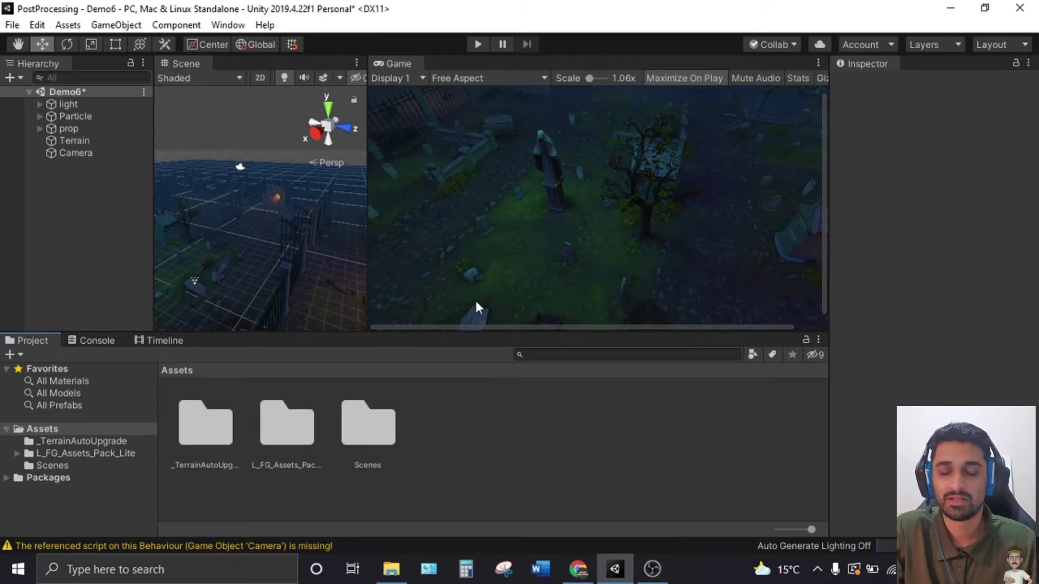
- Widen the Scene view slightly and list the Unity Registry packages in the Package Manager
left_click_drag(368, 102, 404, 103)
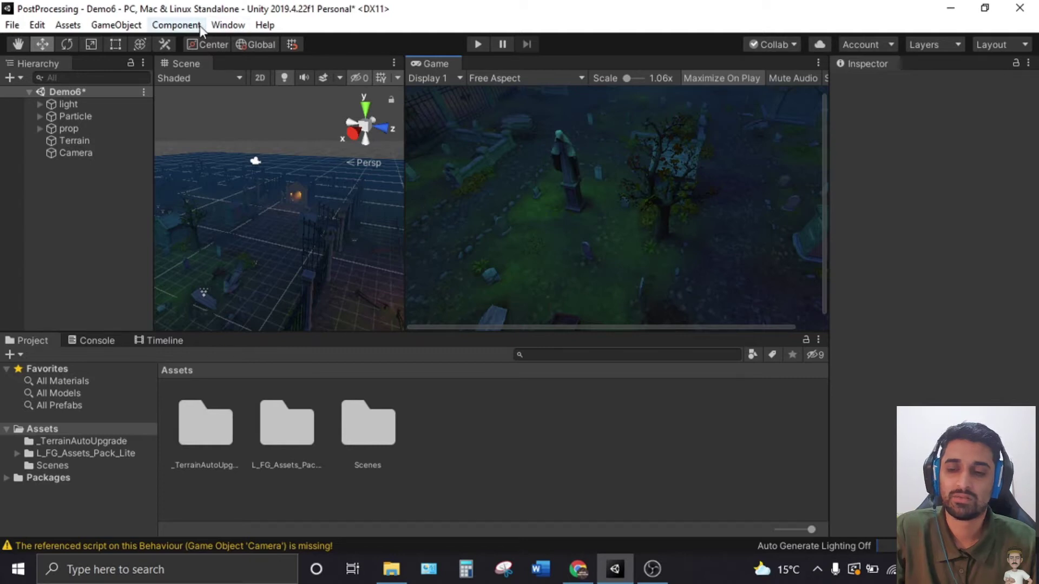
left_click(225, 27)
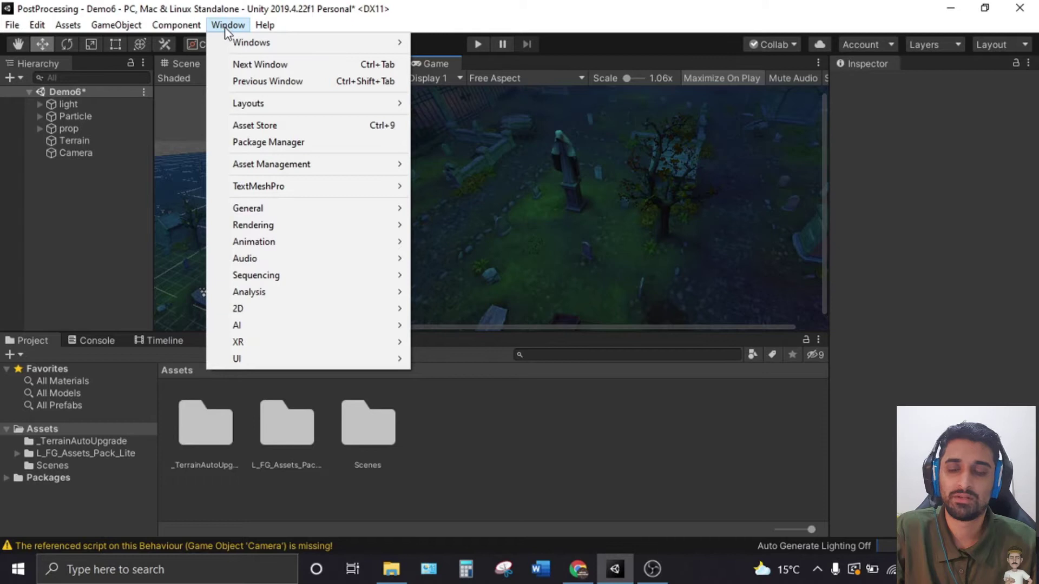
left_click(278, 144)
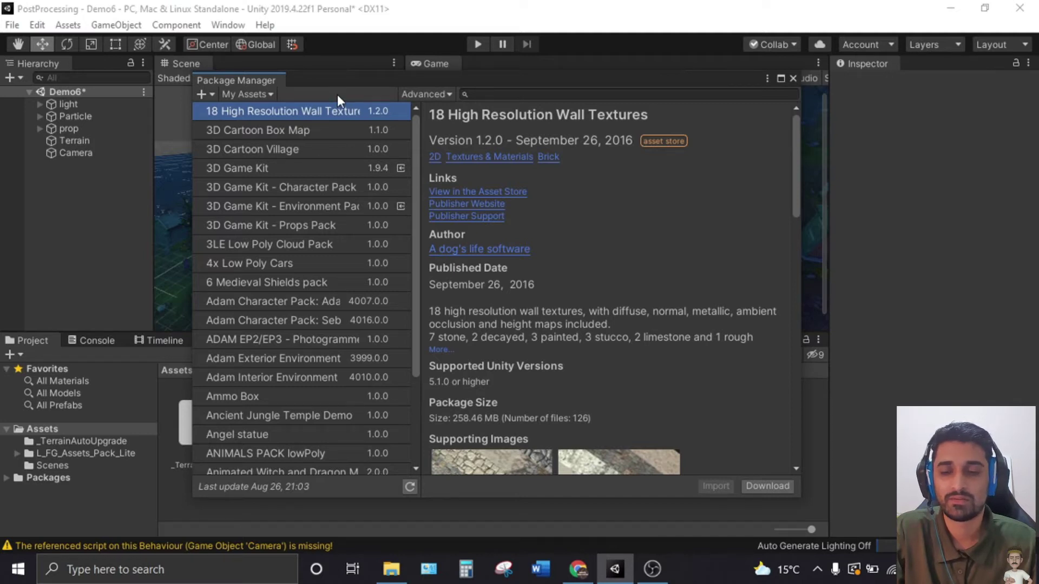
left_click(266, 95)
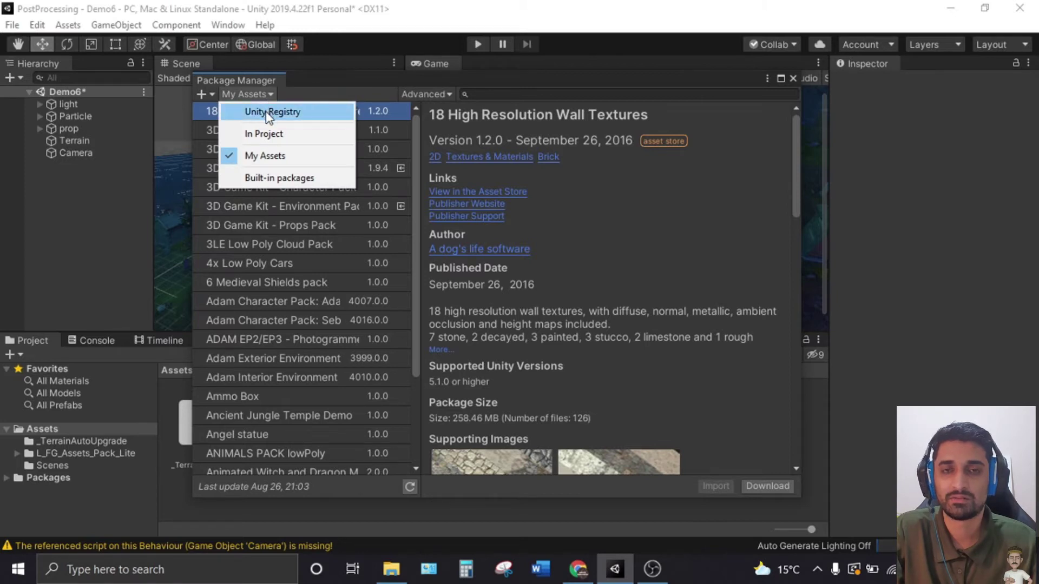
left_click(269, 112)
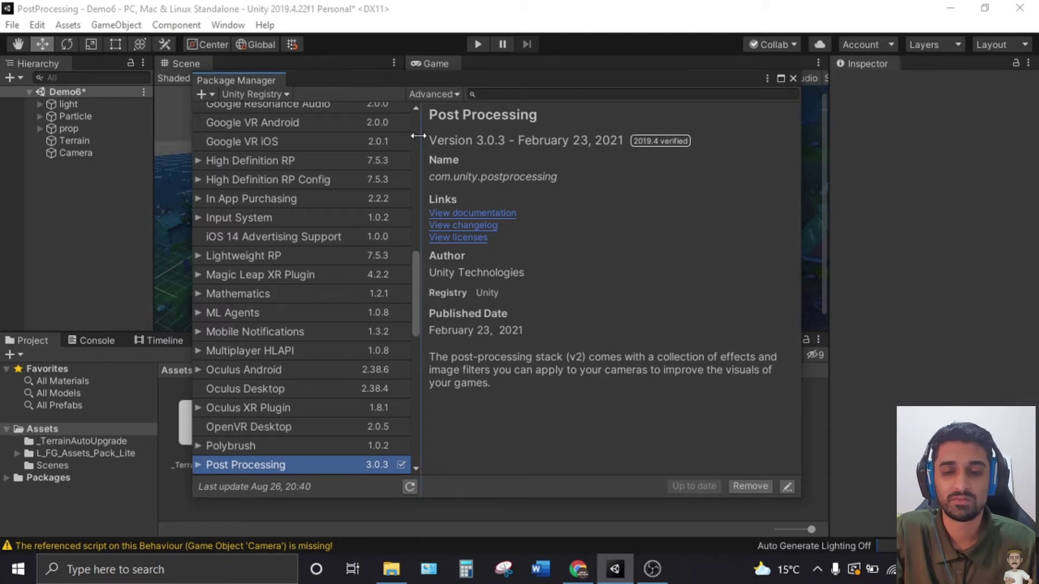
- Search the Unity Registry packages for "post pro"
key("ctrl+f")
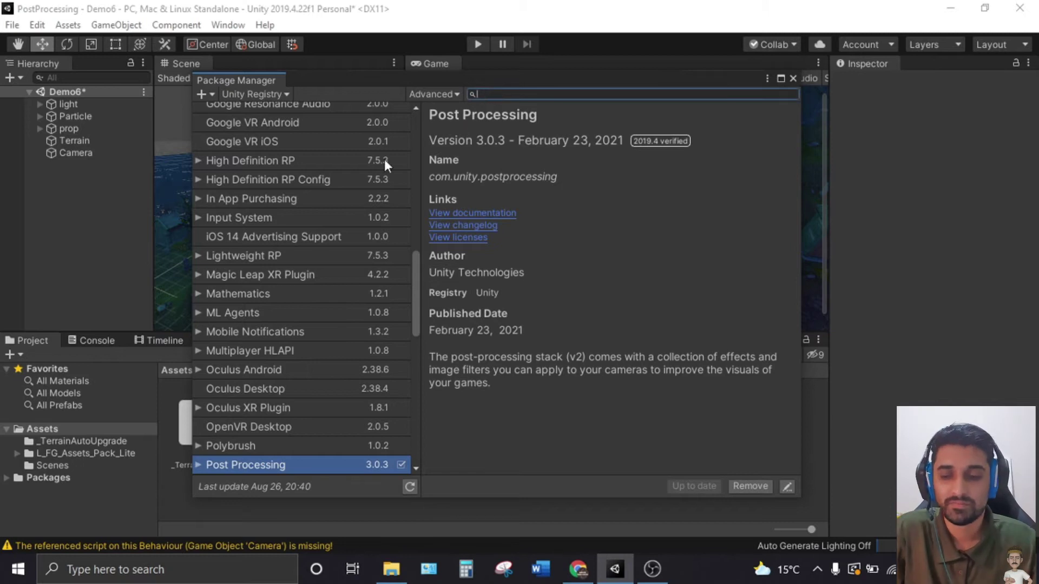
left_click(369, 155)
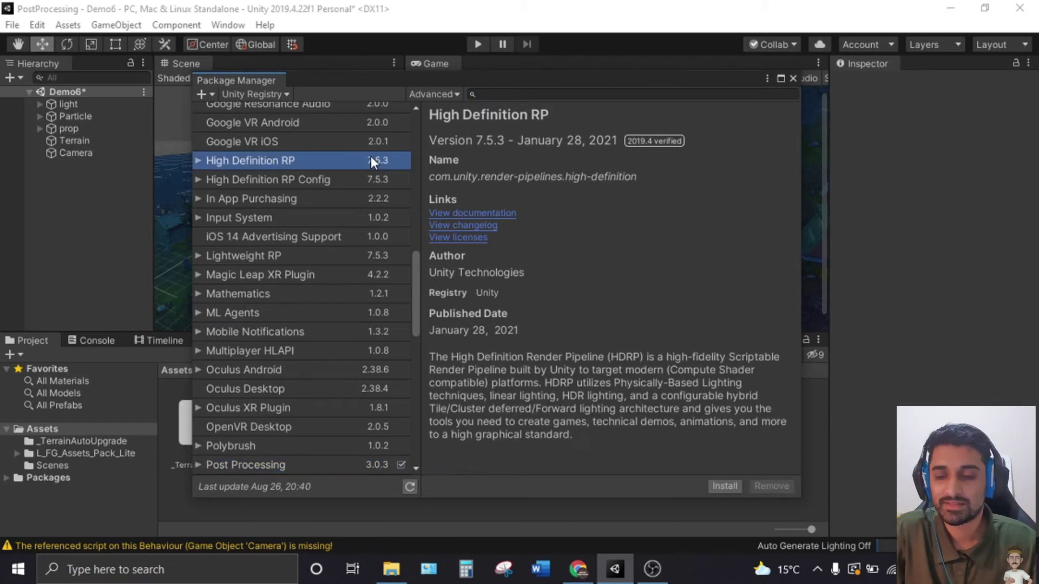
left_click(493, 98)
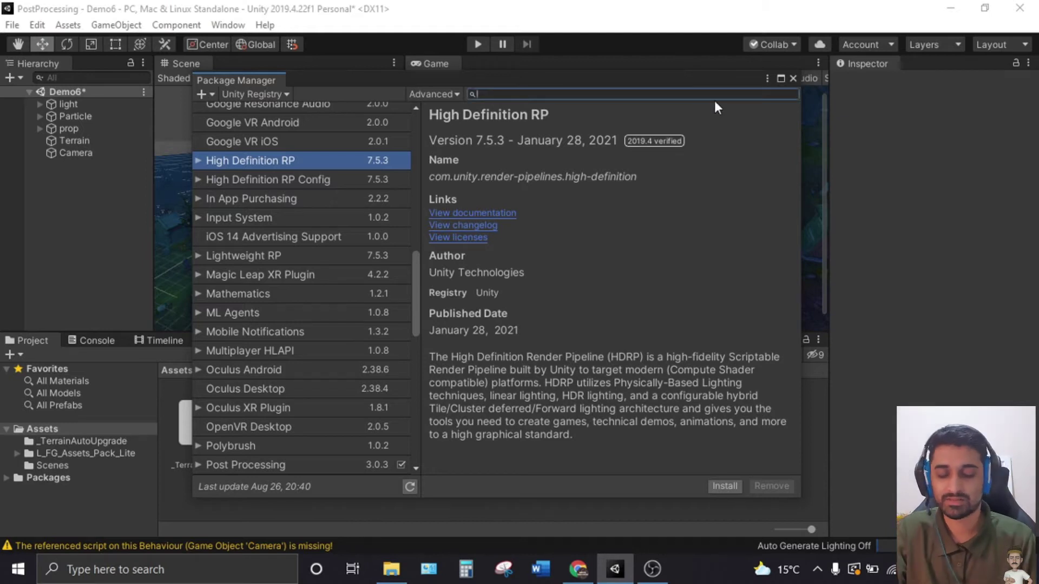
type("post")
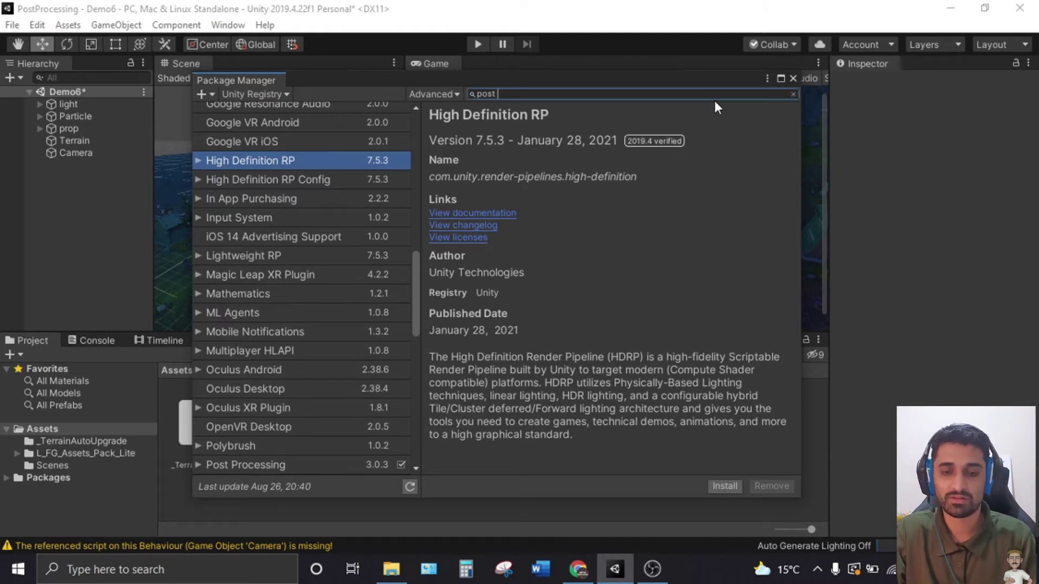
type(" pro")
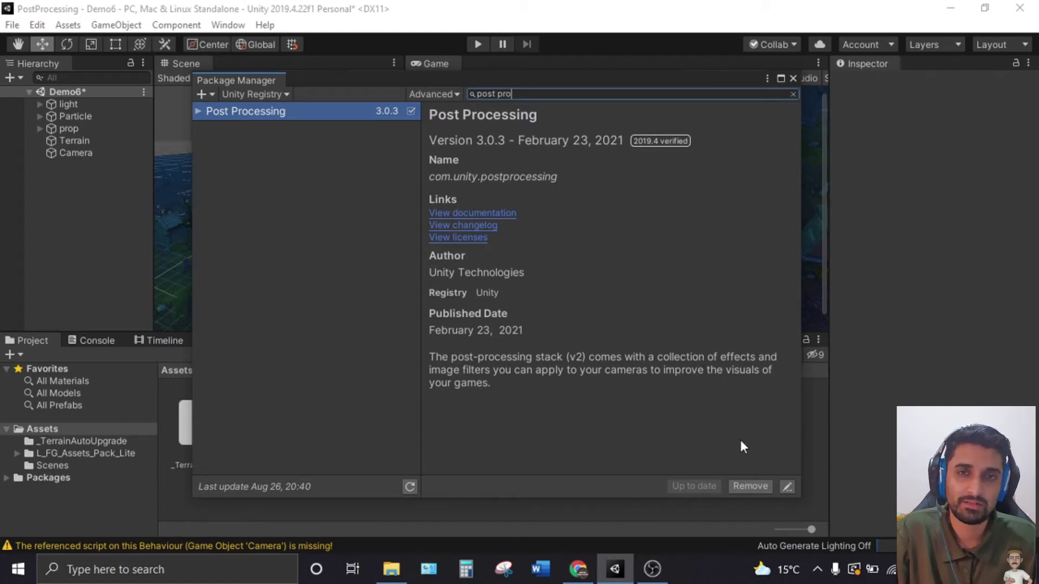
- Remove the Post Processing package from the project and close the Package Manager
left_click(754, 487)
left_click(503, 317)
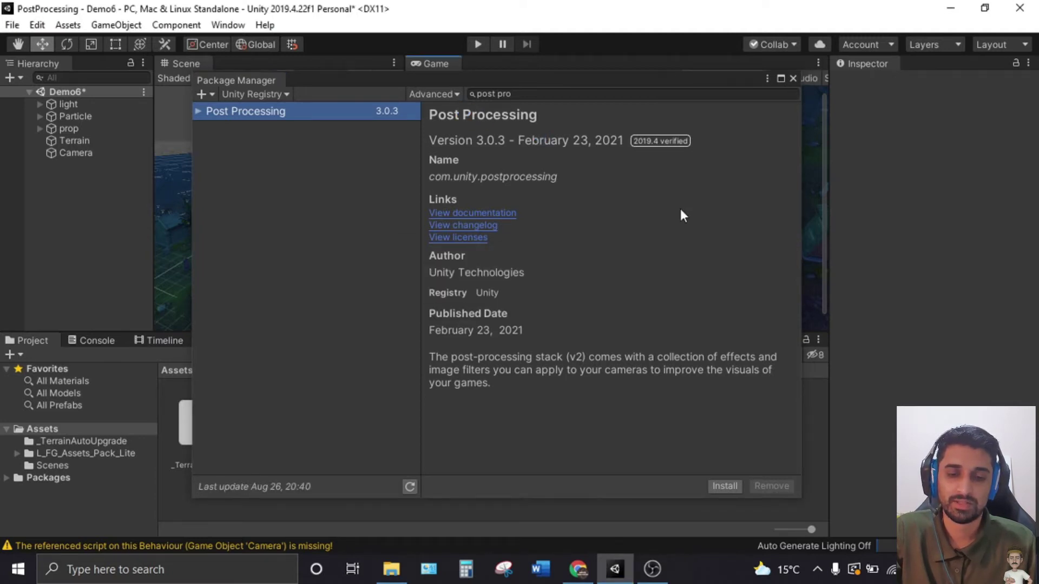
left_click(792, 78)
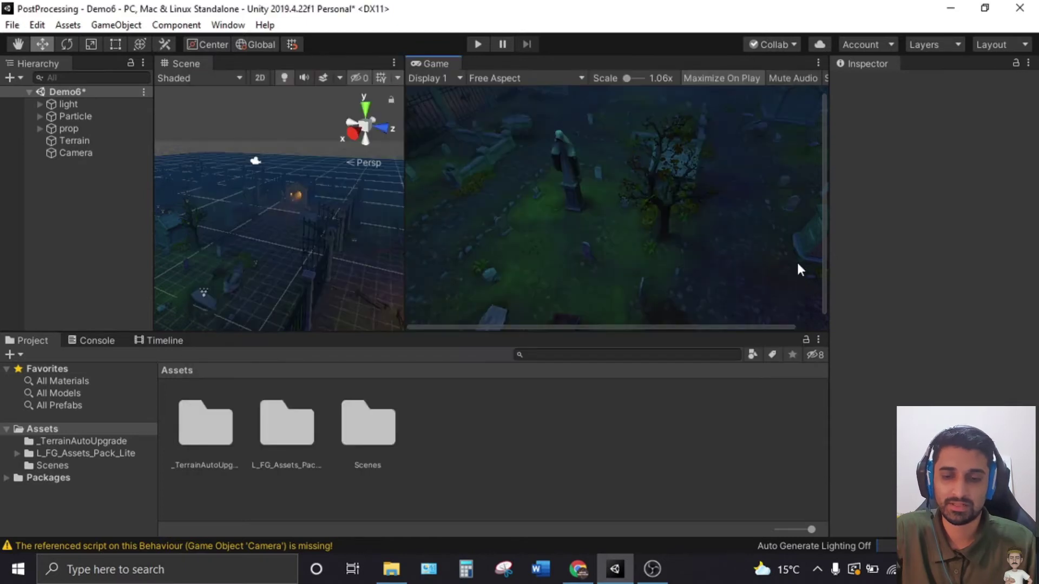
- Install the Post Processing 3.0.3 package from the Package Manager and close the manager
left_click(237, 26)
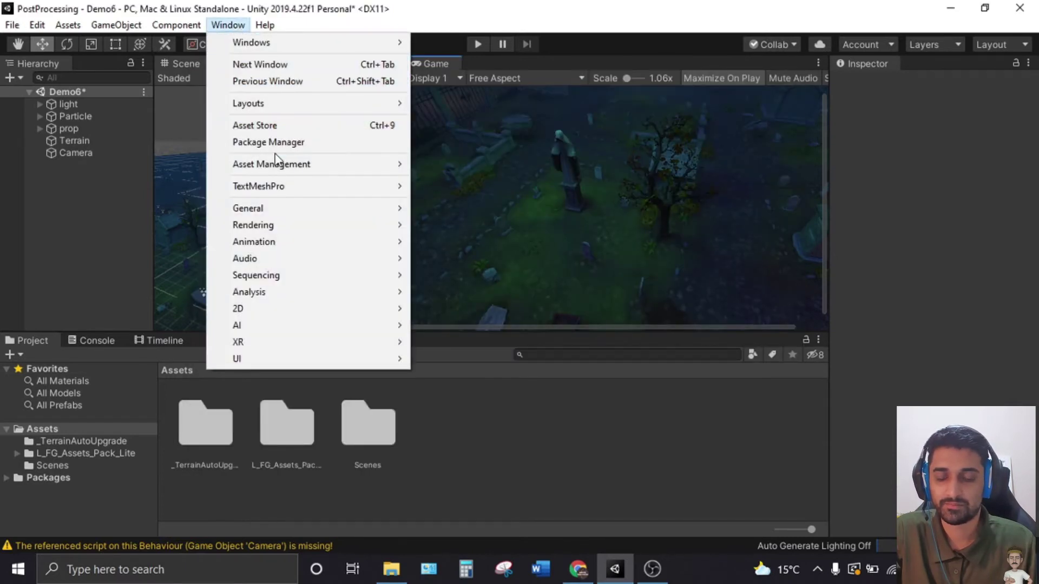
left_click(275, 143)
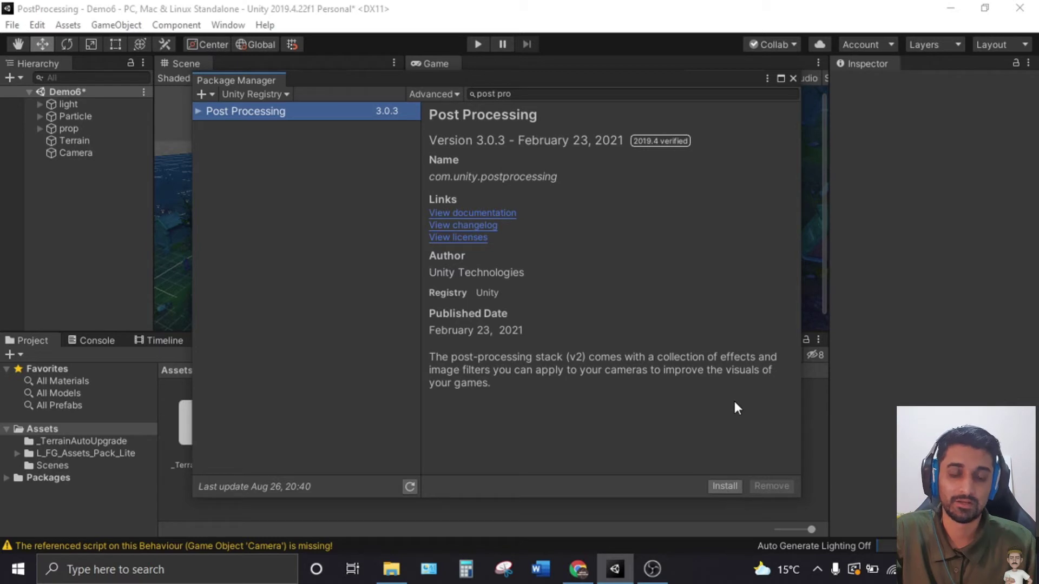
left_click(730, 486)
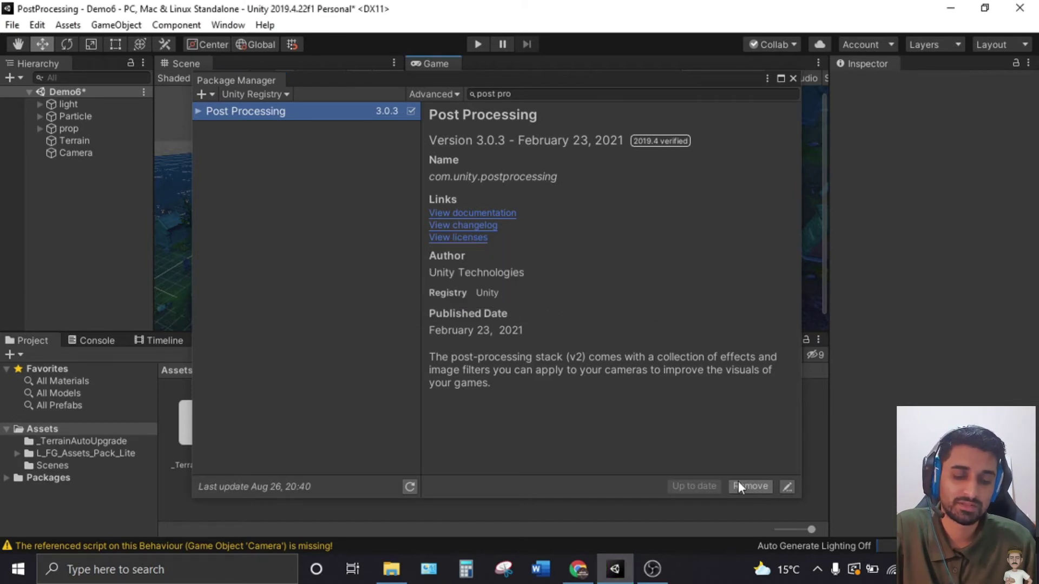
left_click(793, 78)
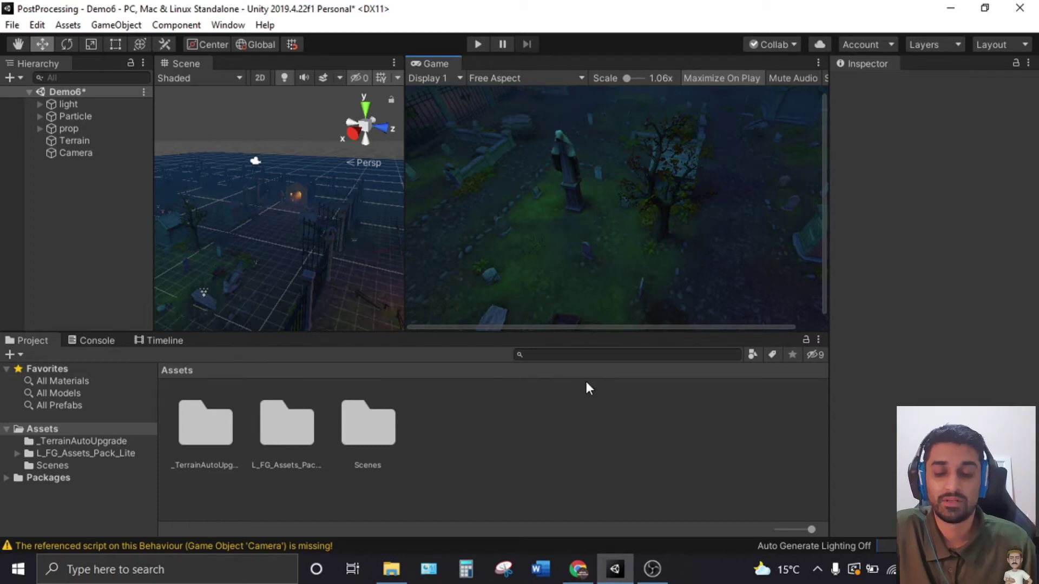
left_click(324, 248)
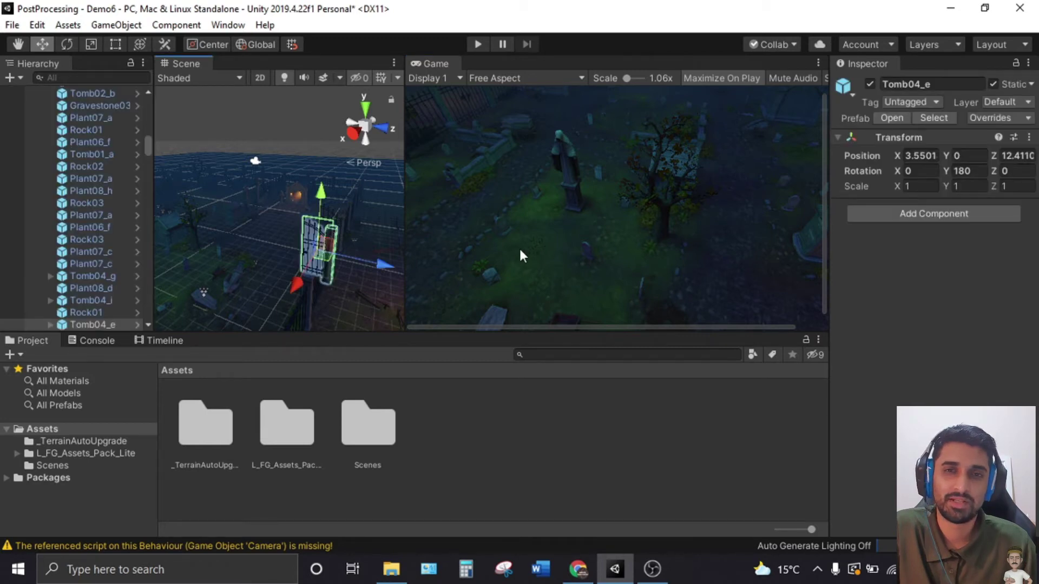
left_click(528, 422)
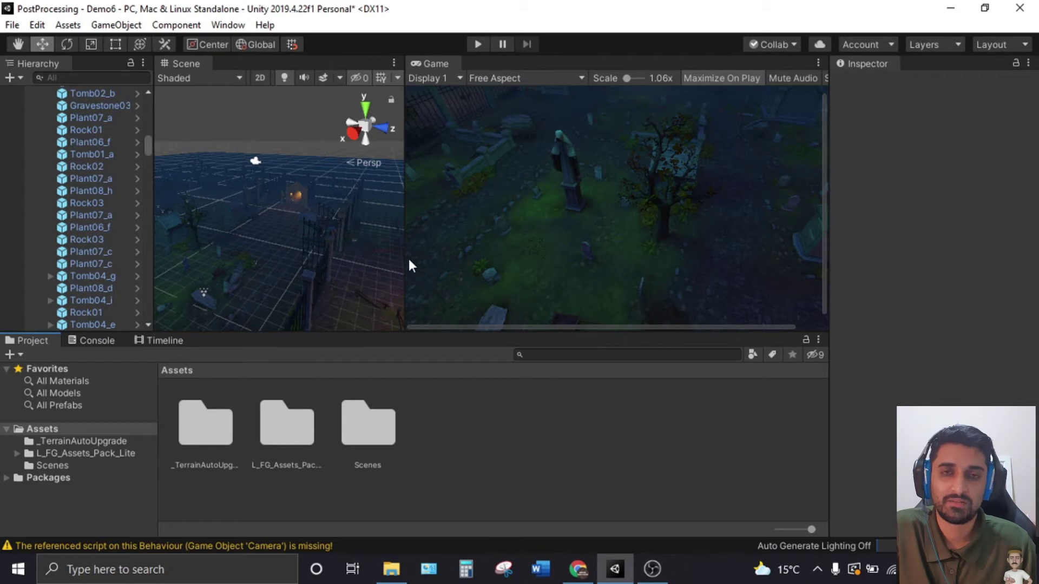
- Create a Post-processing Profile named PP in the Assets folder
right_click(499, 423)
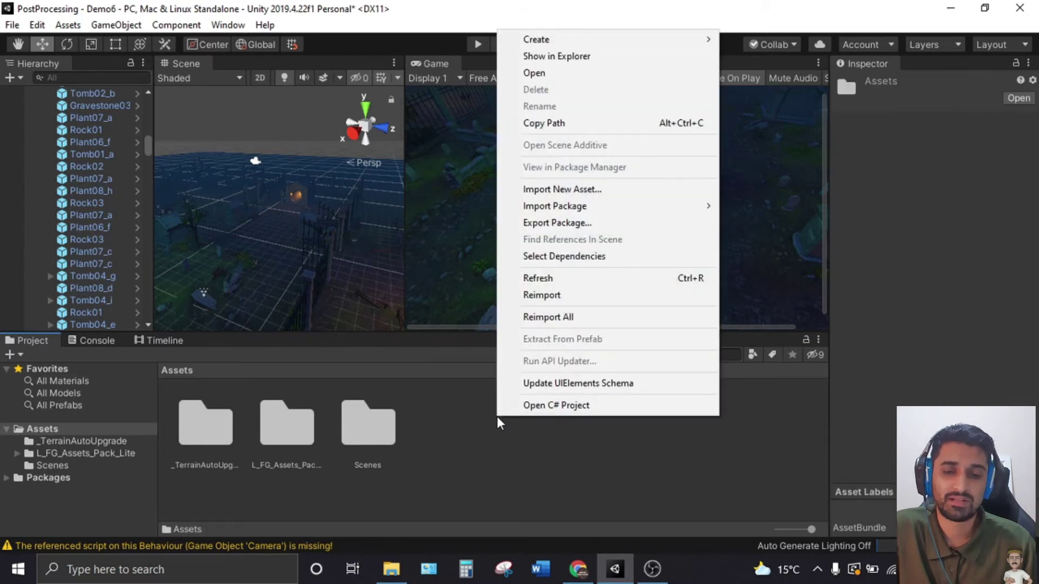
mouse_move(562, 37)
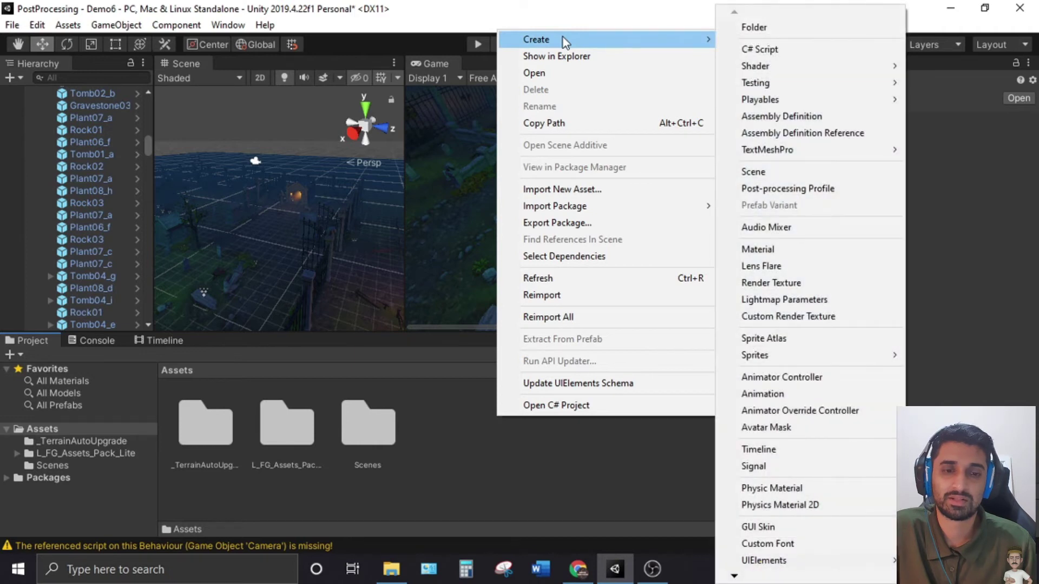
left_click(809, 191)
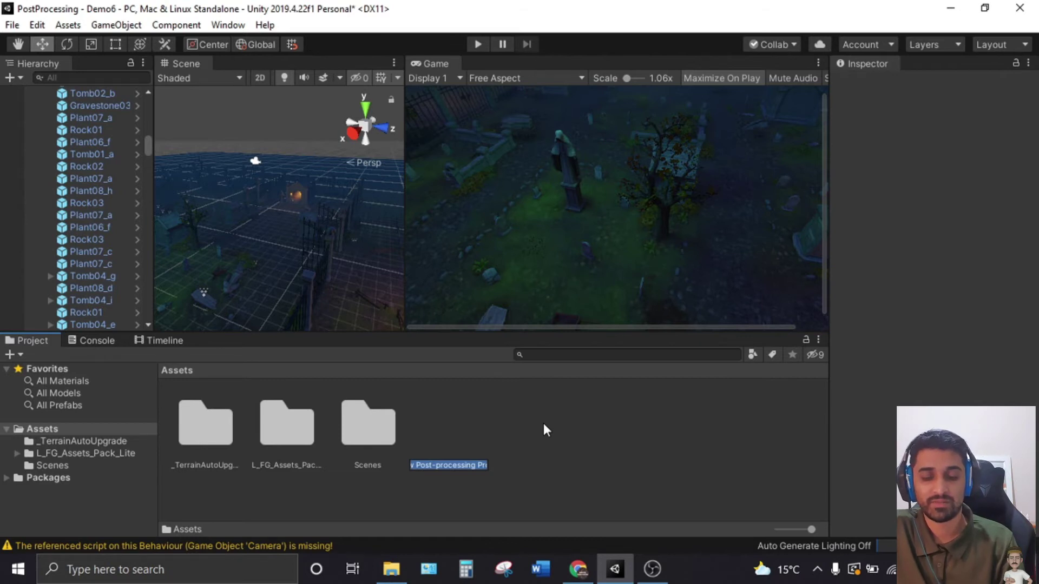
type("PP")
key("Return")
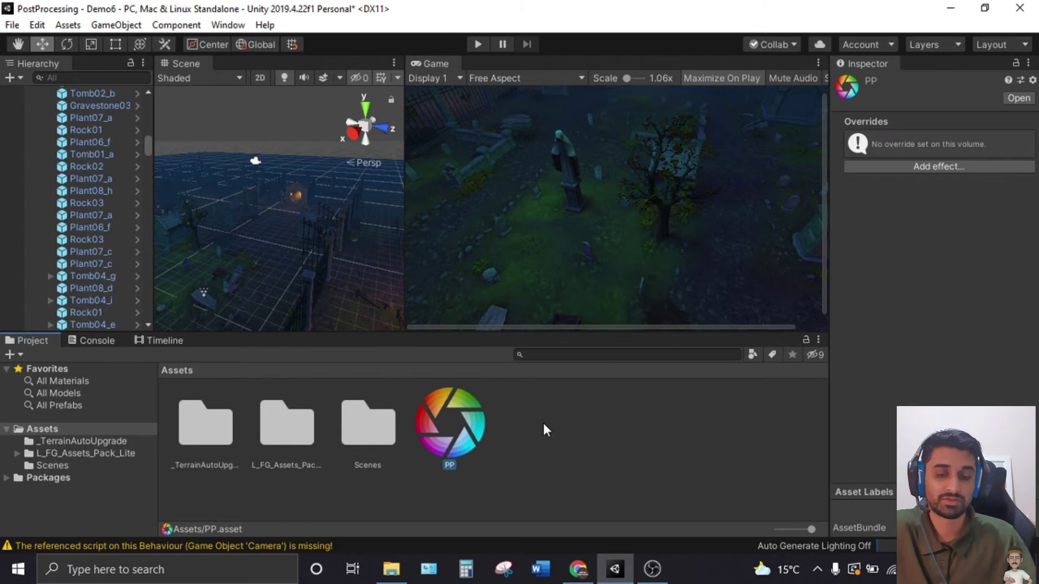
left_click(503, 430)
left_click(478, 423)
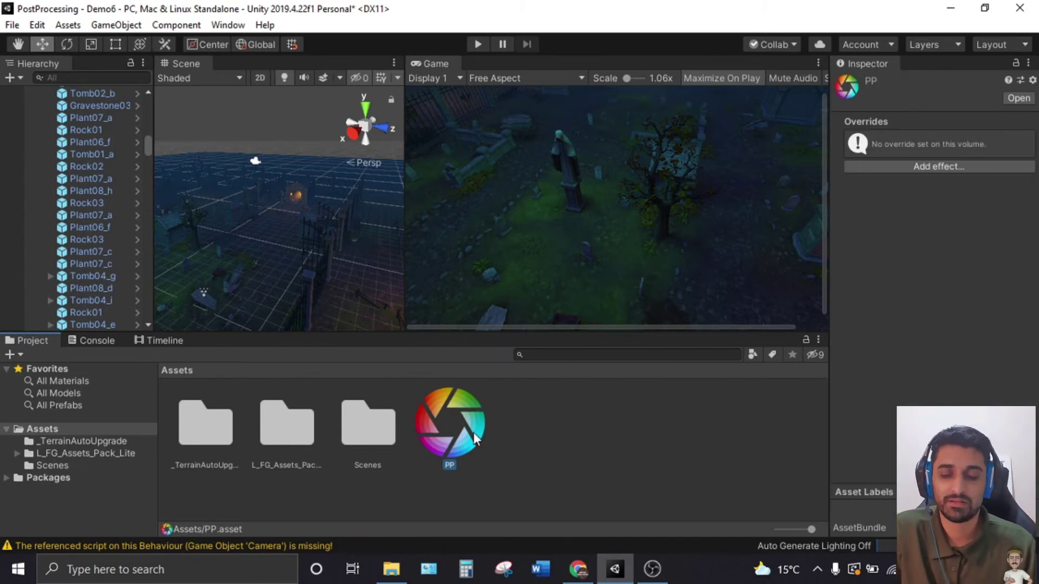
left_click(534, 489)
- Collapse the prop group in the scene hierarchy
scroll(66, 169, "up", 3)
left_click_drag(148, 135, 148, 82)
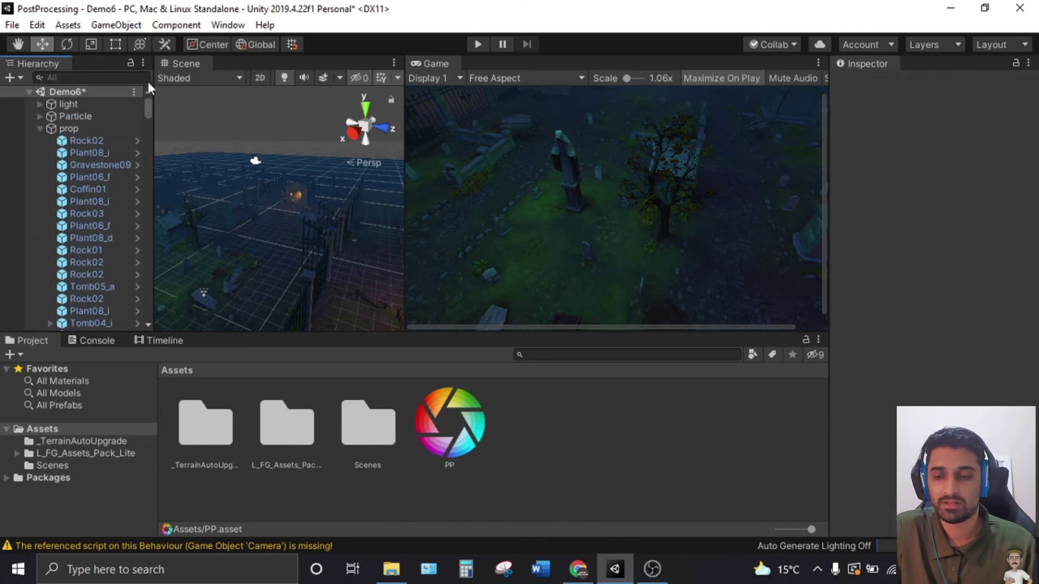
left_click(40, 129)
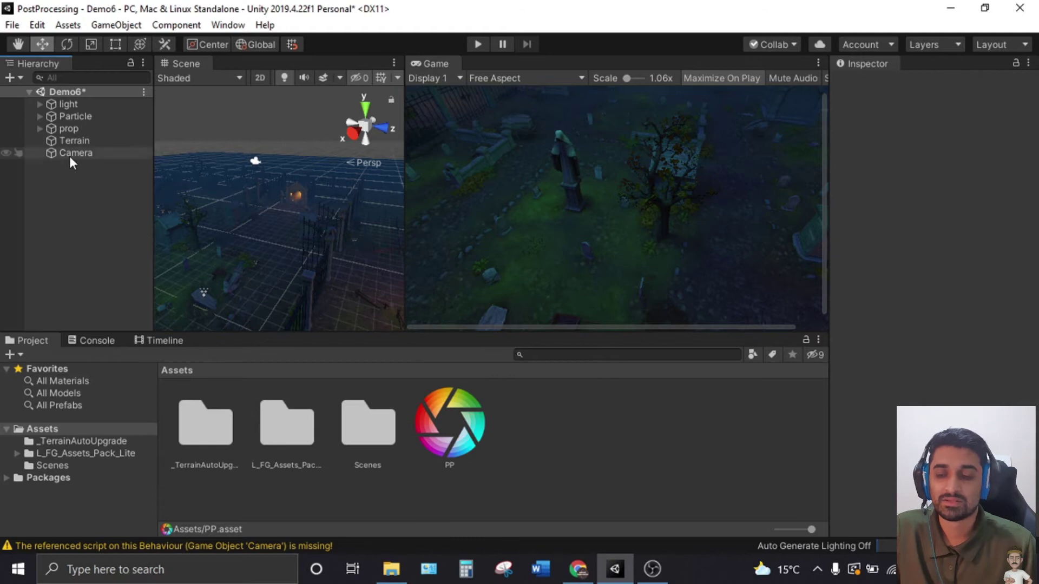
- Create an empty game object in the Demo6 scene and name it PPGO
right_click(70, 175)
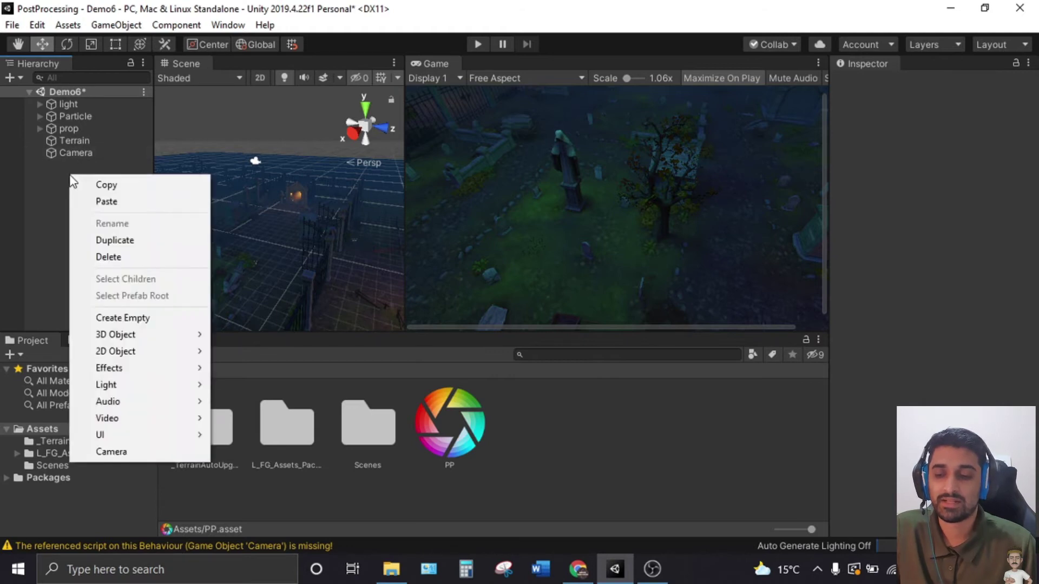
left_click(130, 318)
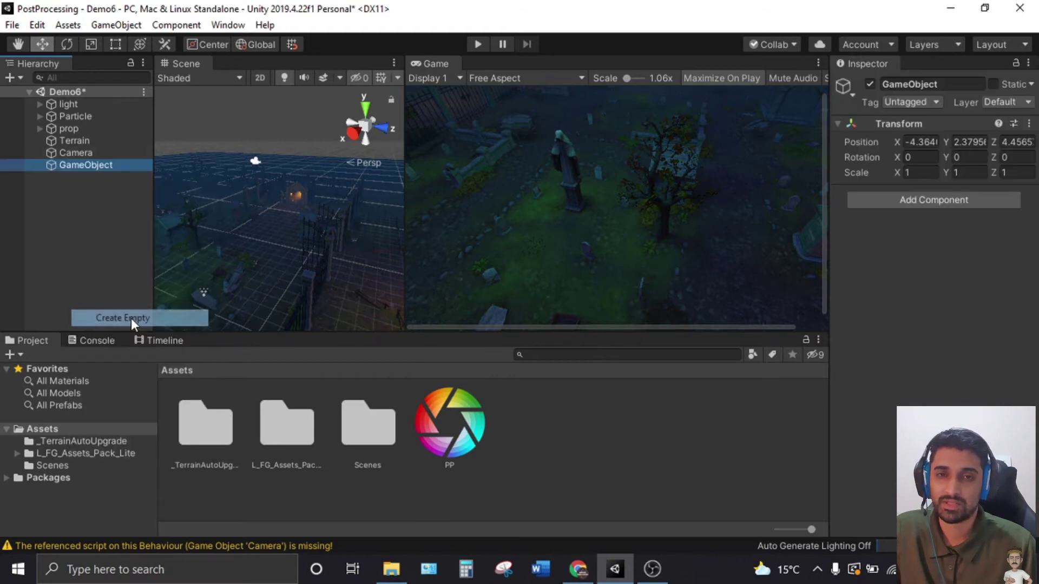
right_click(86, 167)
left_click(116, 216)
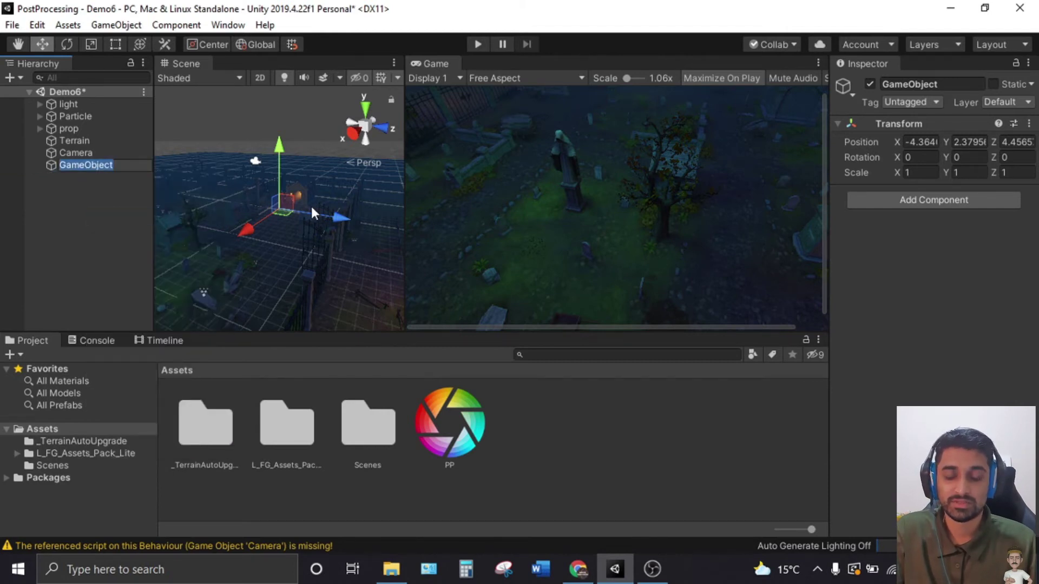
type("PPGO")
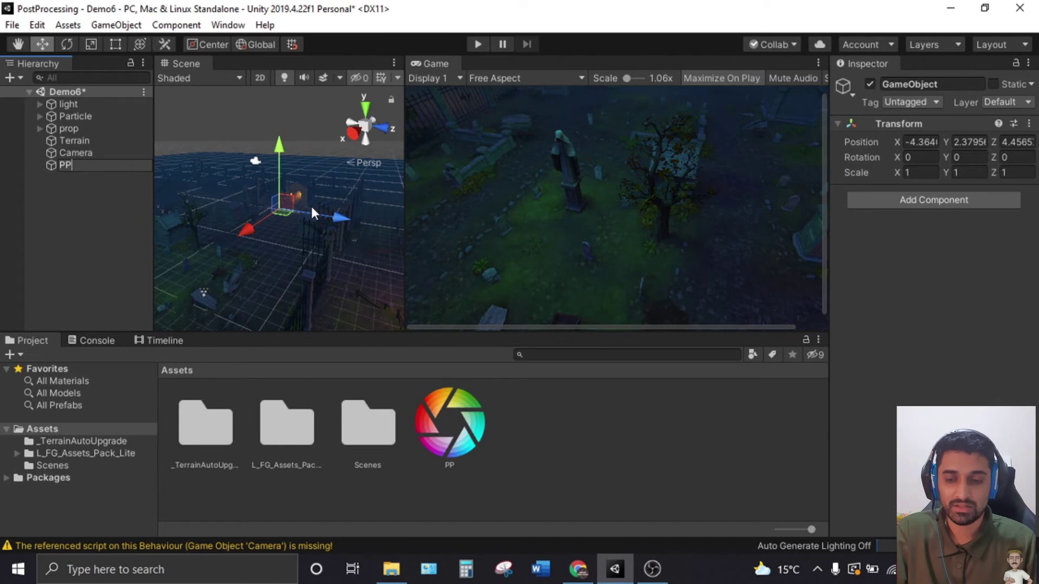
left_click(110, 216)
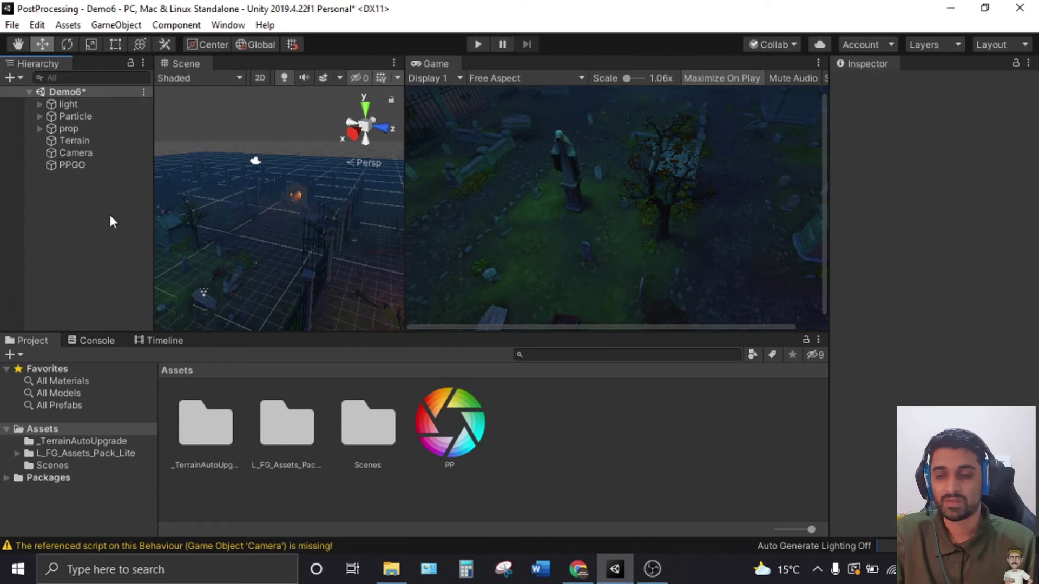
- Inspect the properties of PPGO, Camera, Terrain and prop, finishing with PPGO selected
left_click(76, 166)
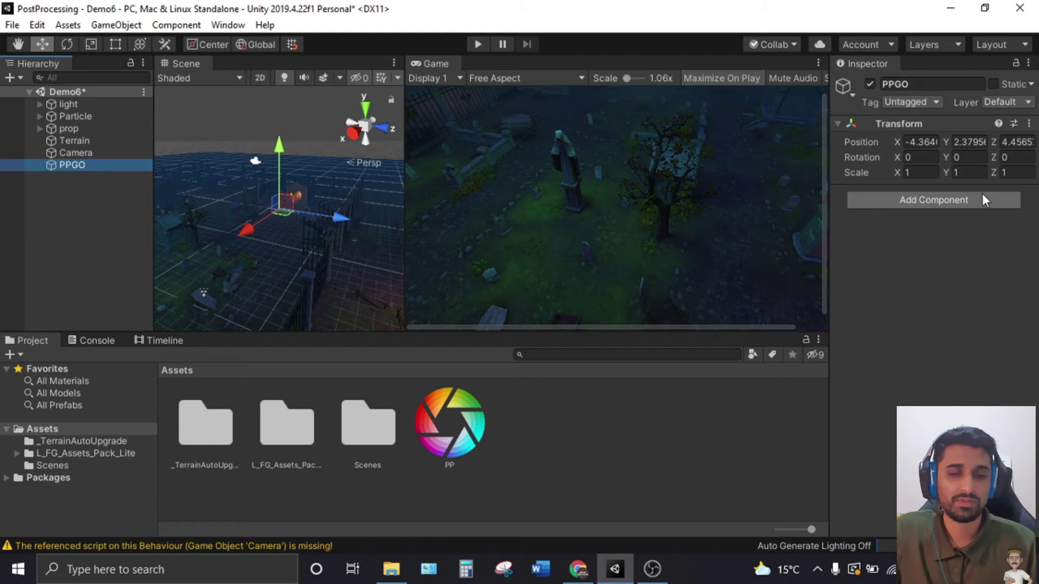
left_click(76, 174)
left_click(83, 164)
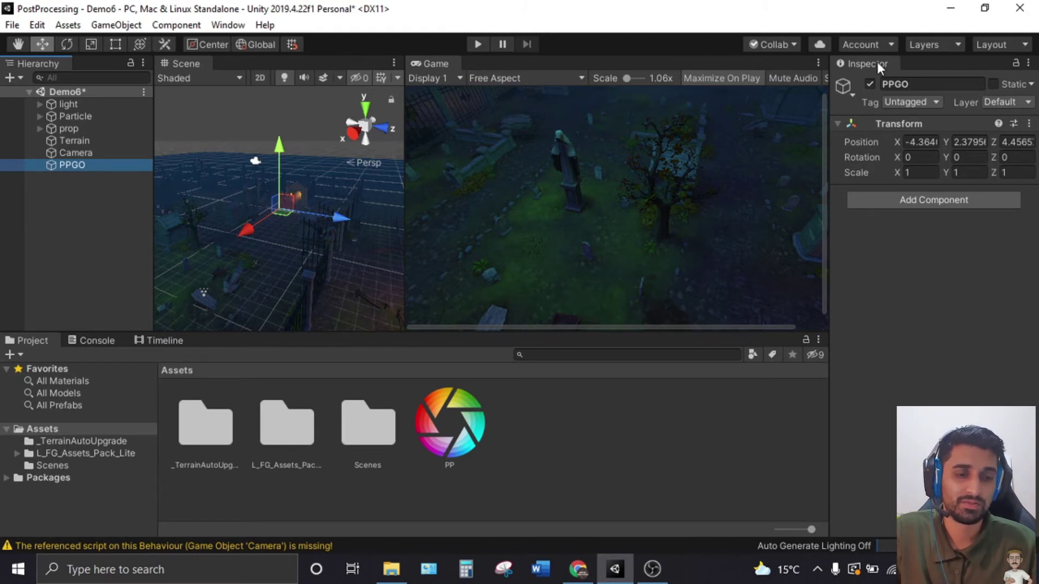
left_click(88, 154)
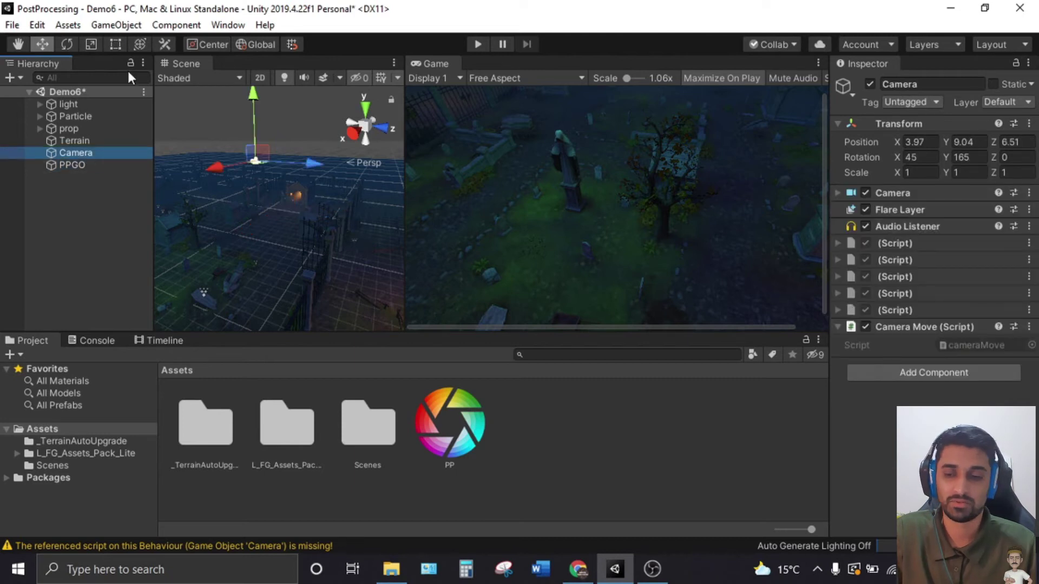
left_click(82, 141)
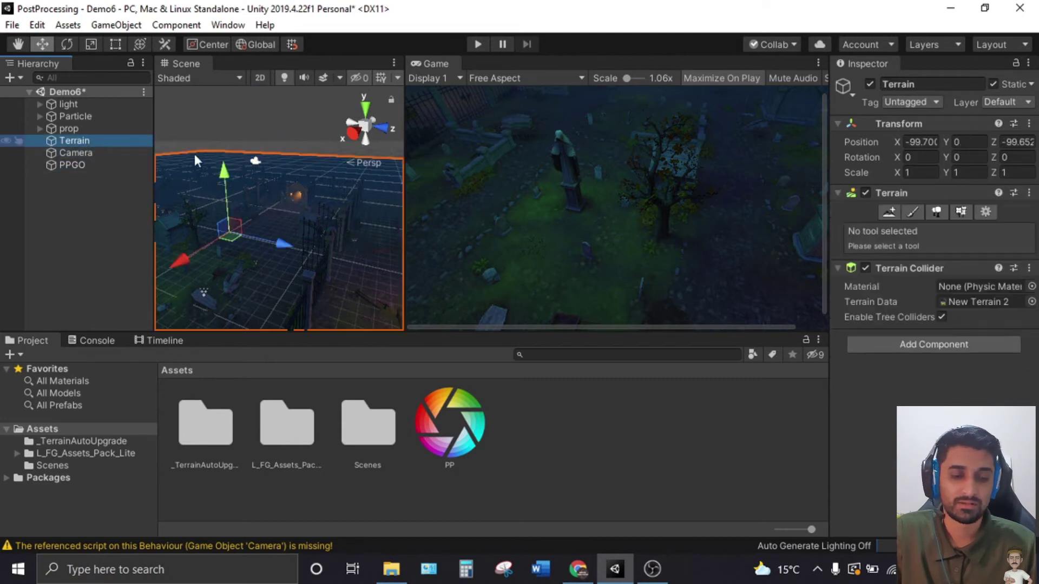
left_click(75, 128)
left_click(71, 165)
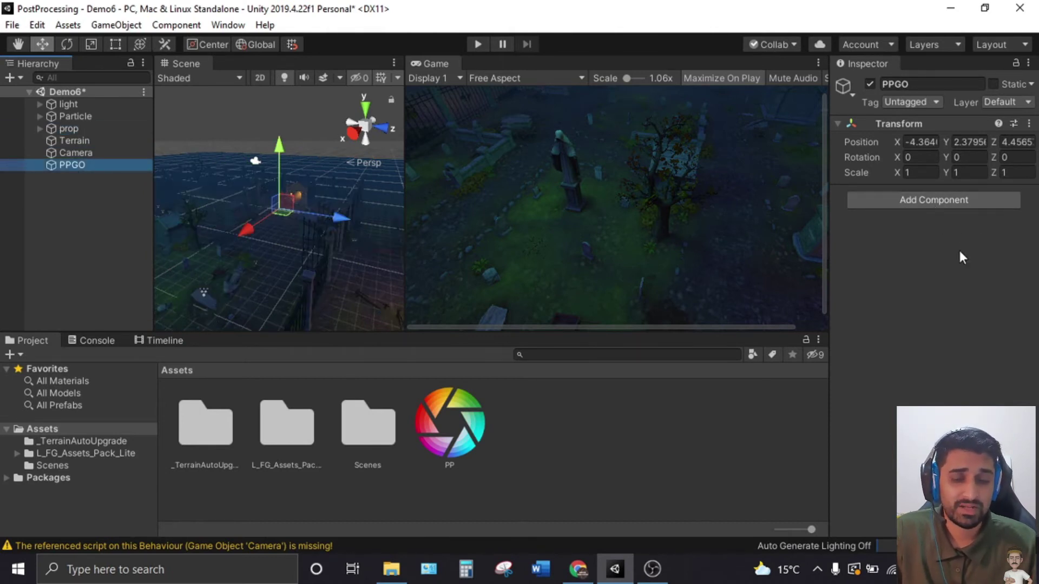
- Add a Post-process Volume component to PPGO and make the volume global
left_click(956, 202)
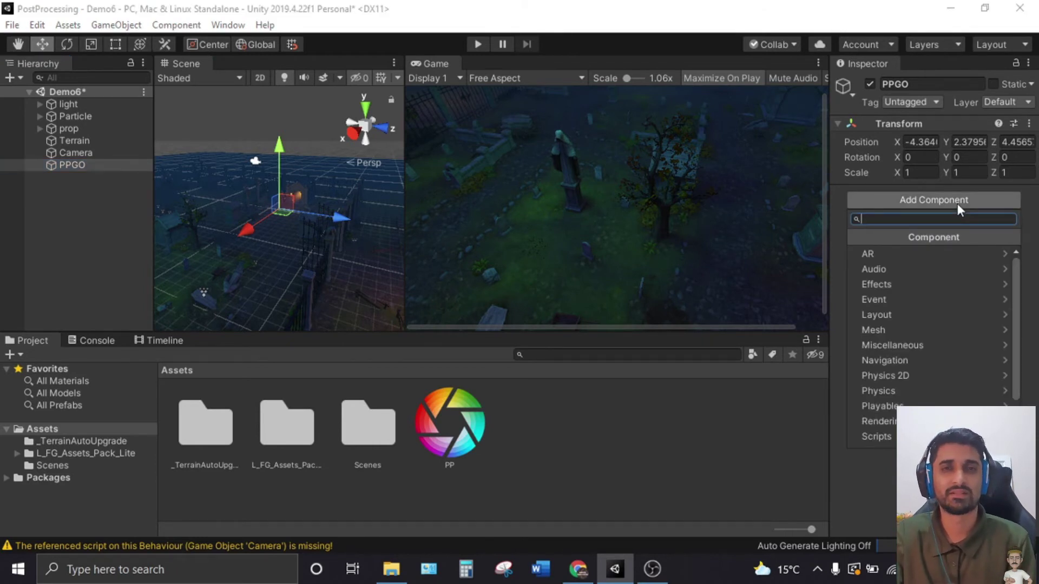
type("po")
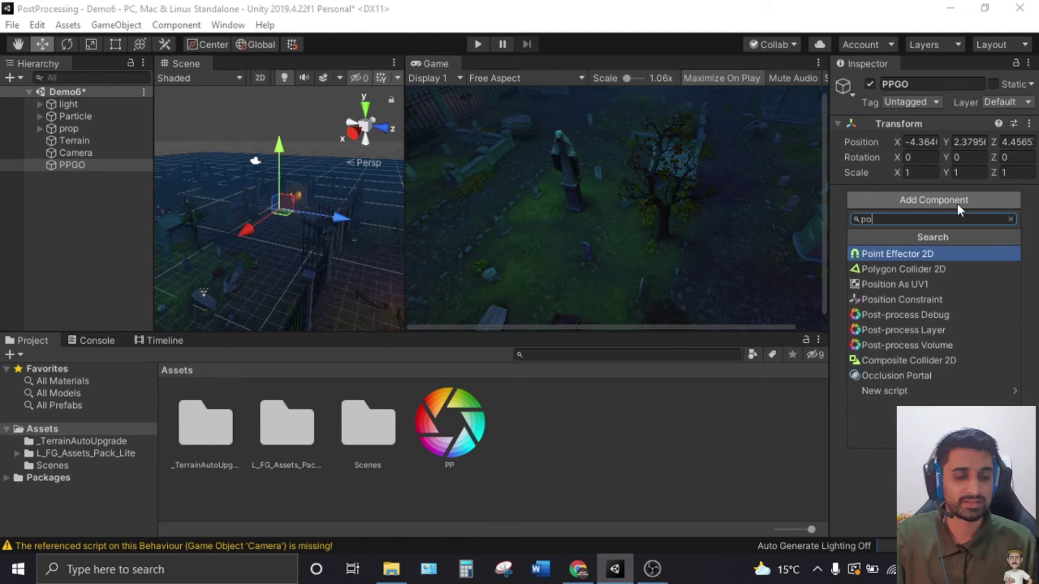
left_click(950, 349)
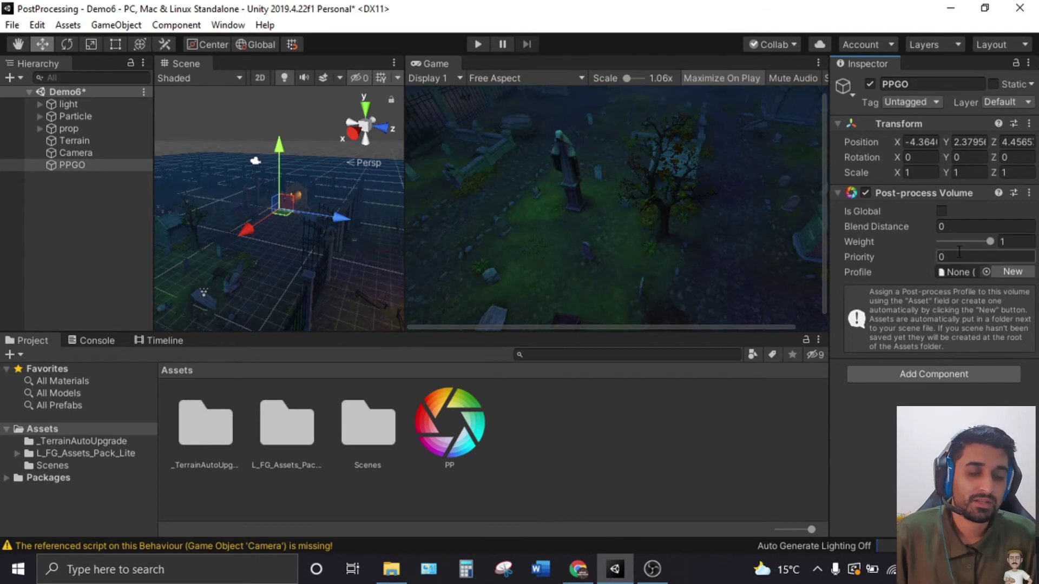
left_click(941, 211)
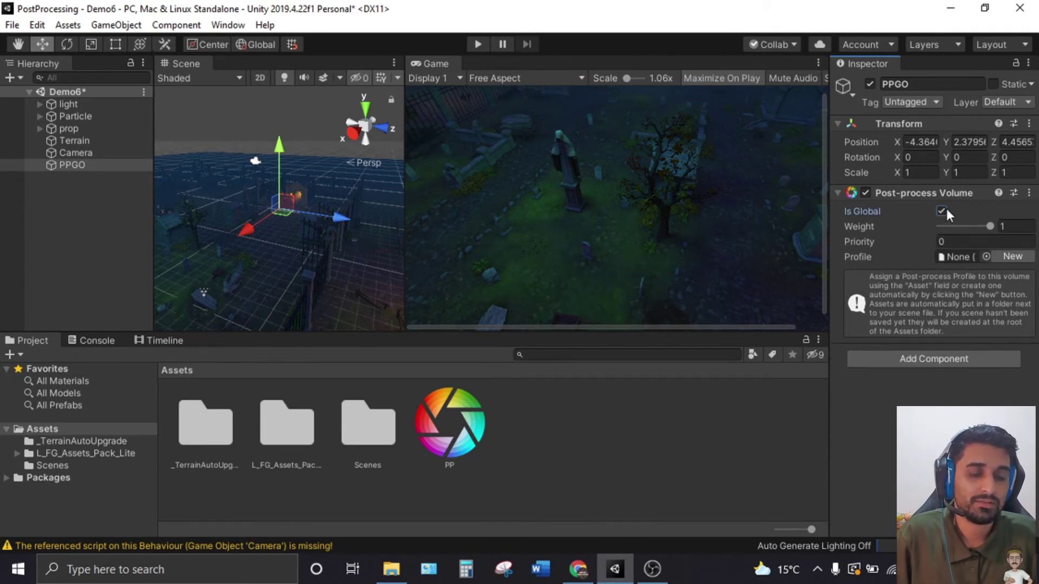
left_click(1001, 226)
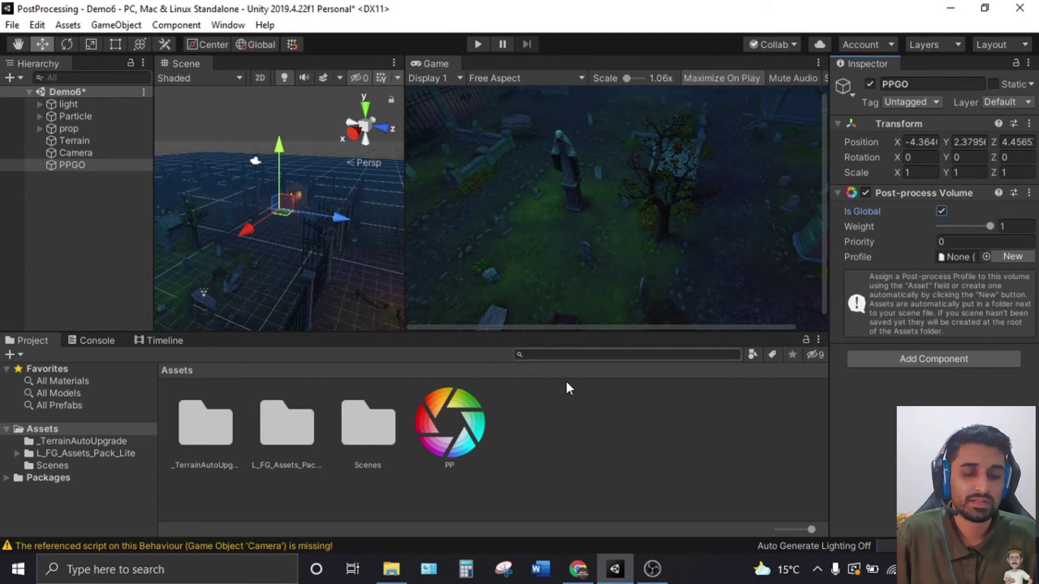
- Assign the PP profile from the Assets folder as the profile of PPGO's Post-process Volume
left_click(876, 258)
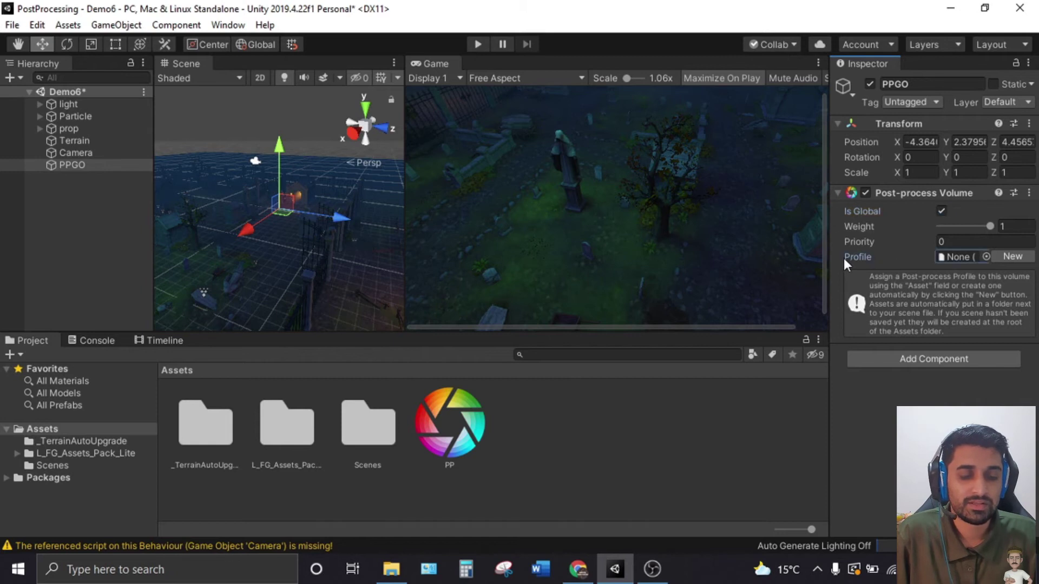
left_click(664, 433)
left_click(454, 443)
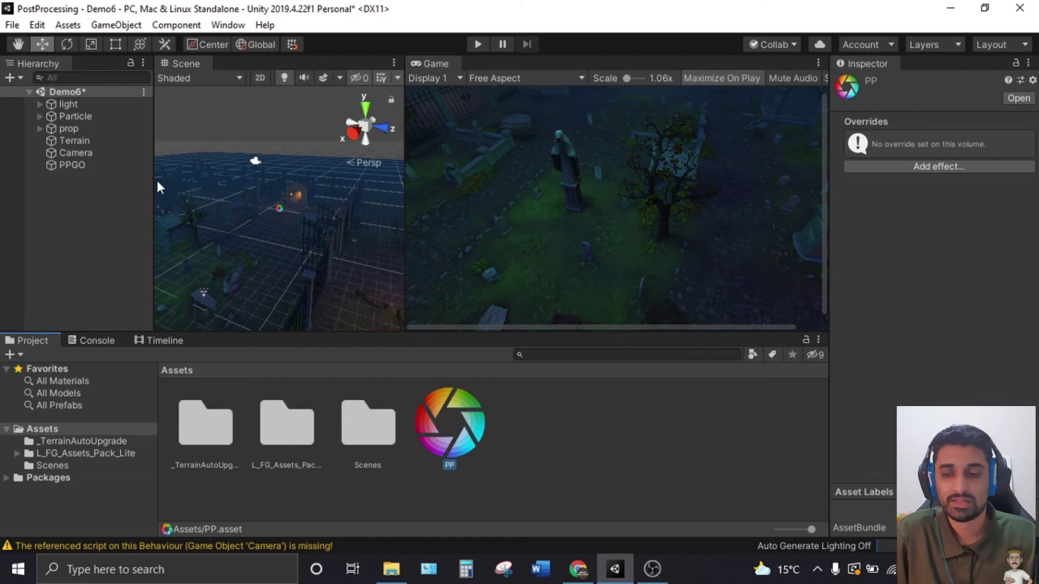
left_click(80, 164)
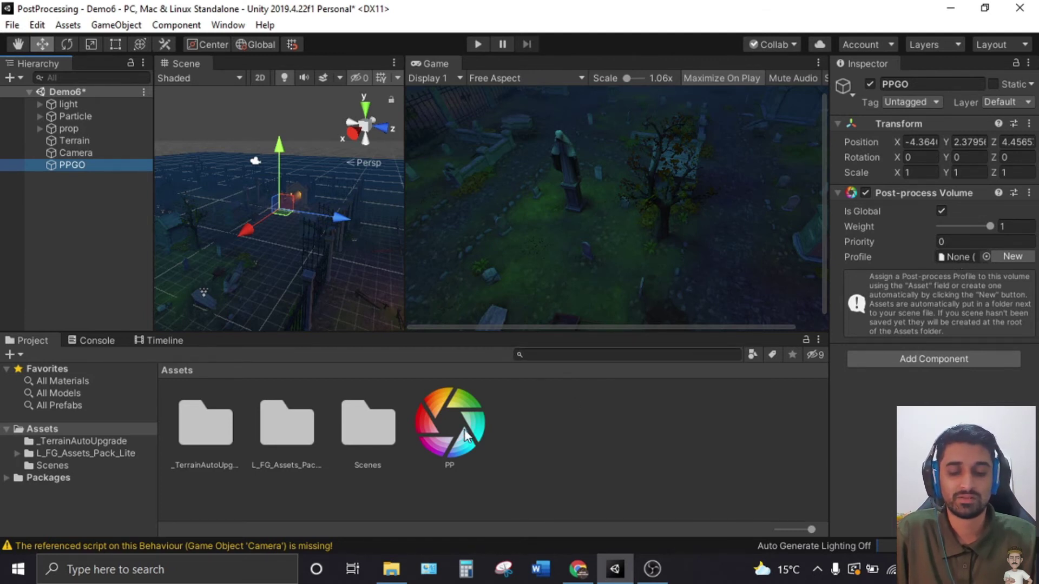
left_click_drag(464, 436, 954, 258)
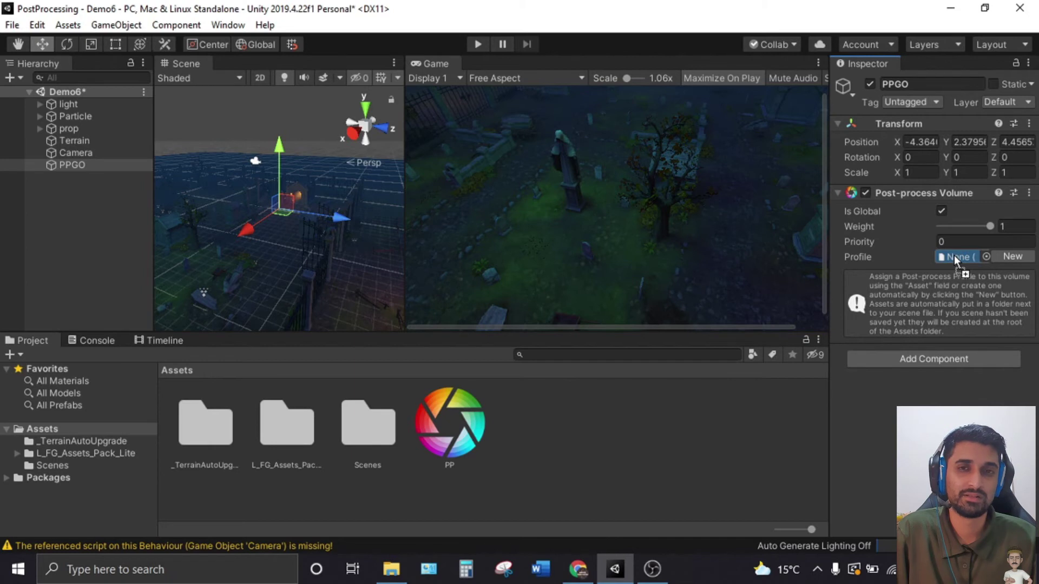
left_click_drag(953, 255, 953, 255)
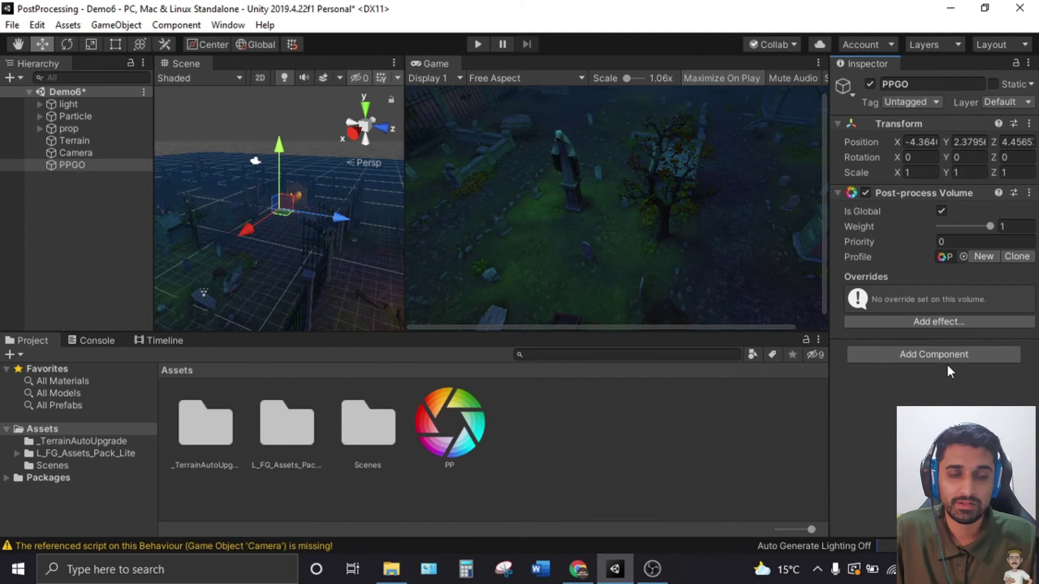
- Rename User Layer 8 as PP in the project's layer list
left_click(1014, 102)
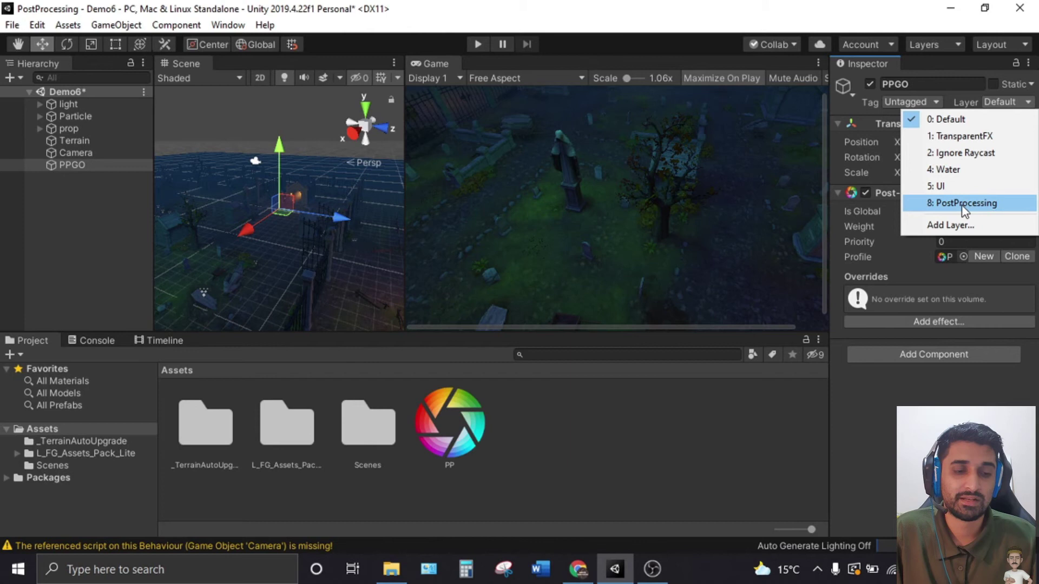
left_click(959, 224)
left_click(950, 292)
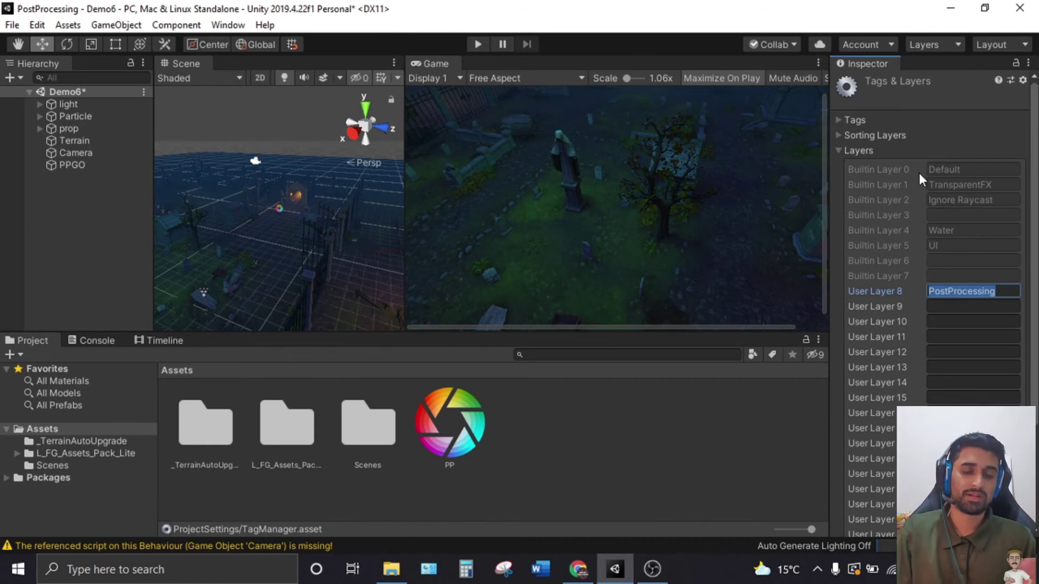
left_click(965, 322)
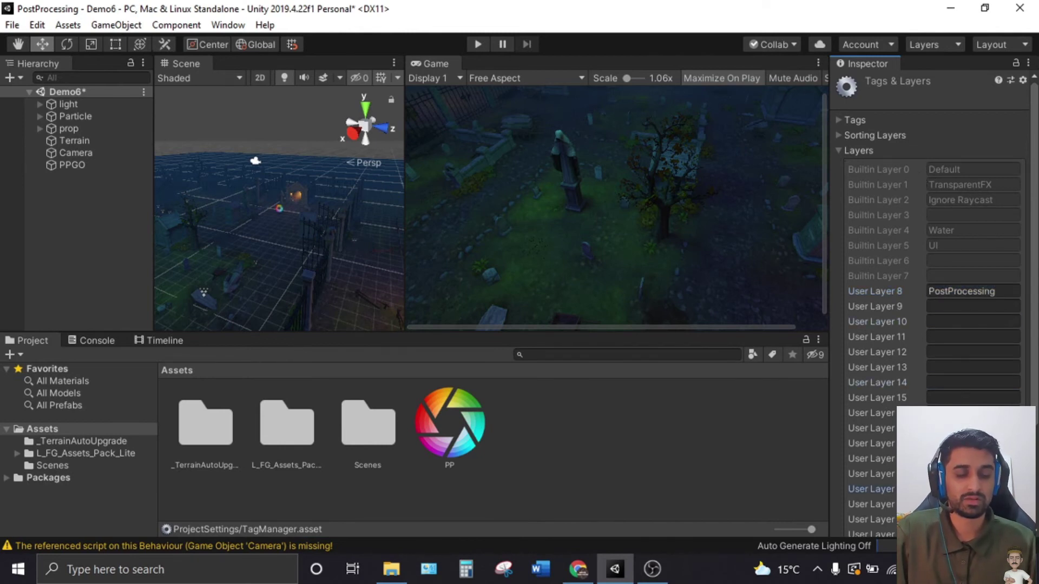
left_click(1010, 295)
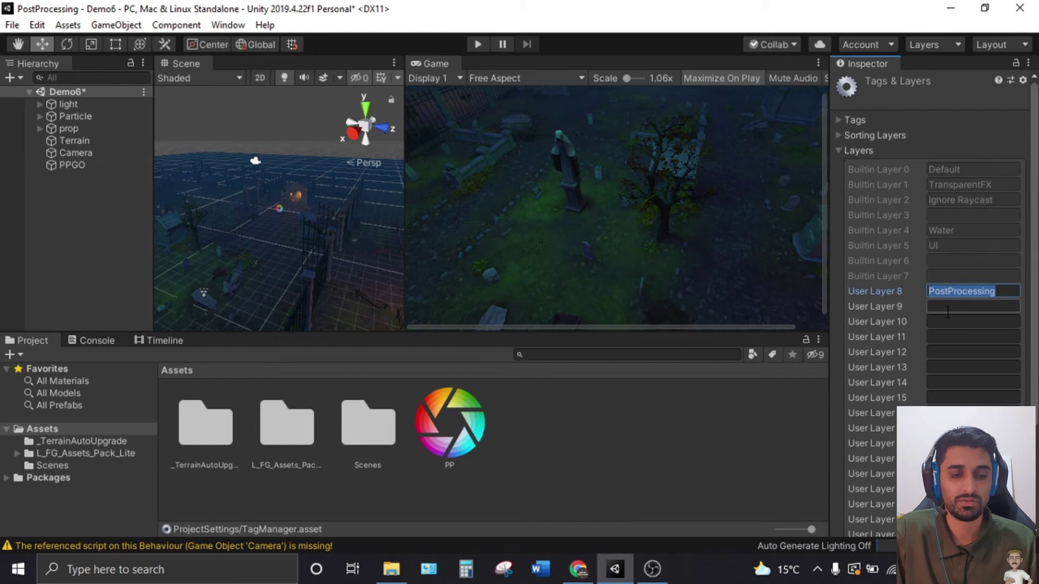
left_click(997, 307)
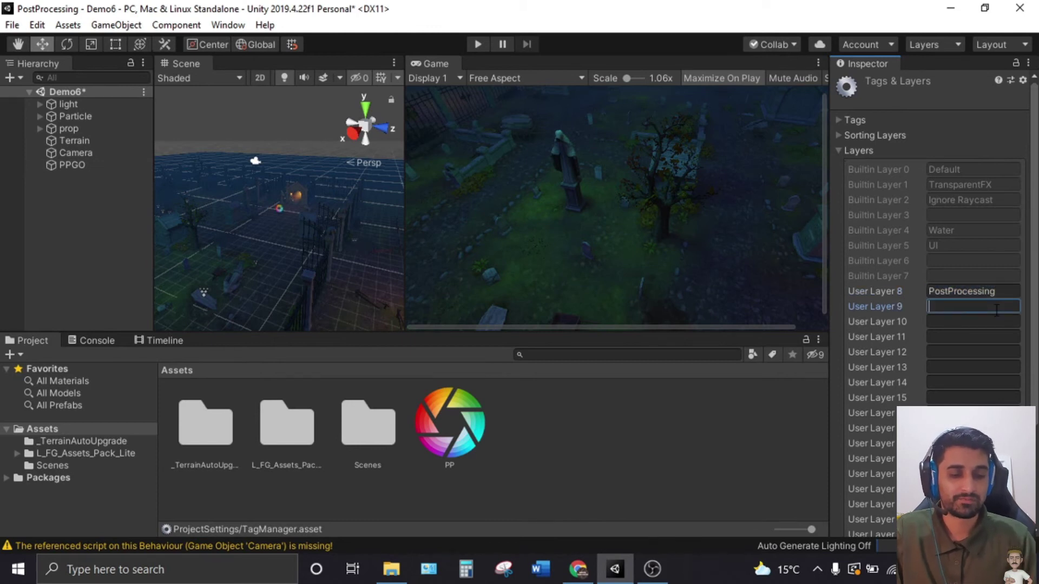
left_click(1004, 290)
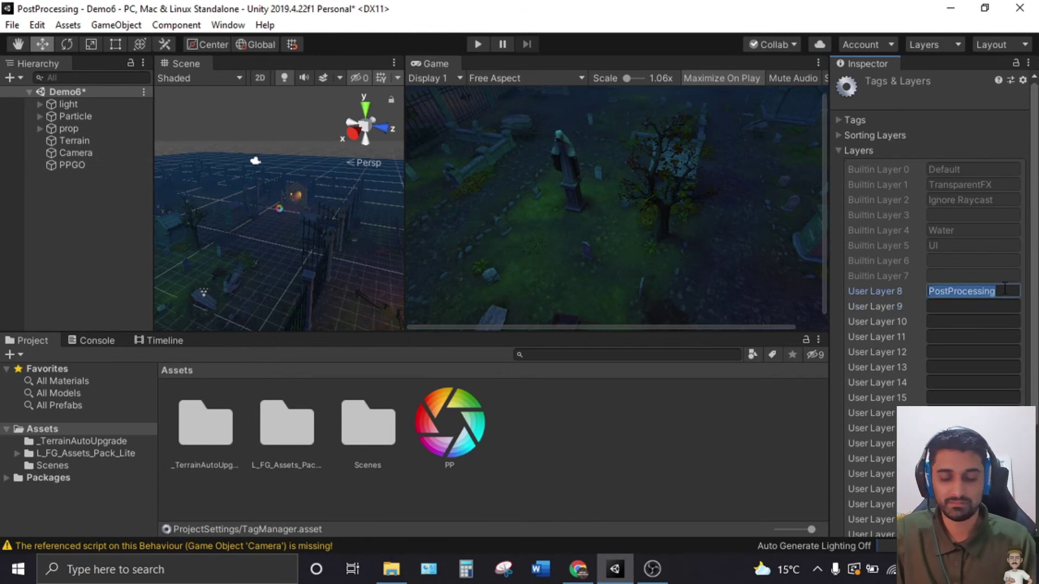
type("PP")
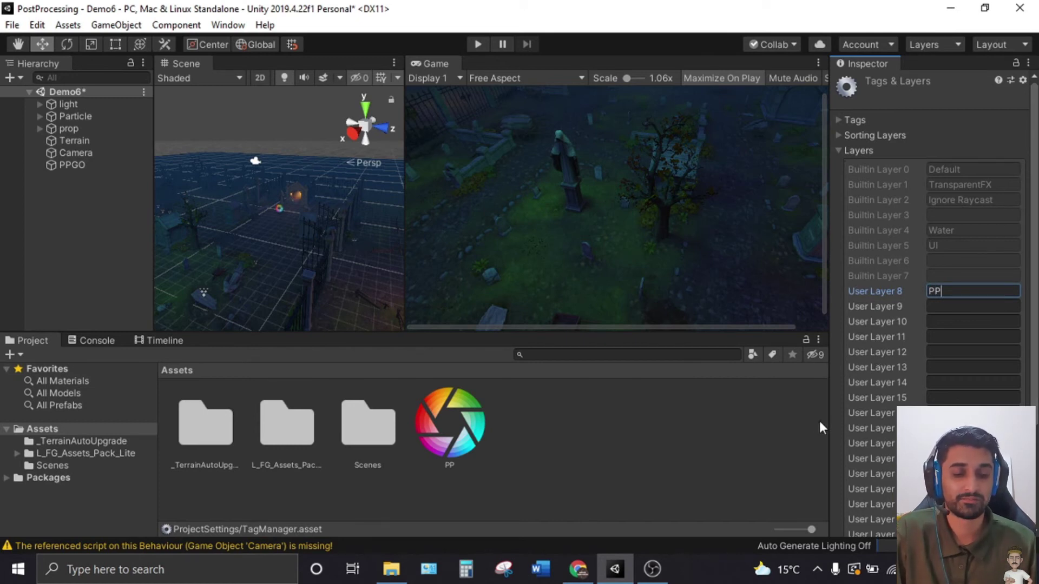
left_click(803, 422)
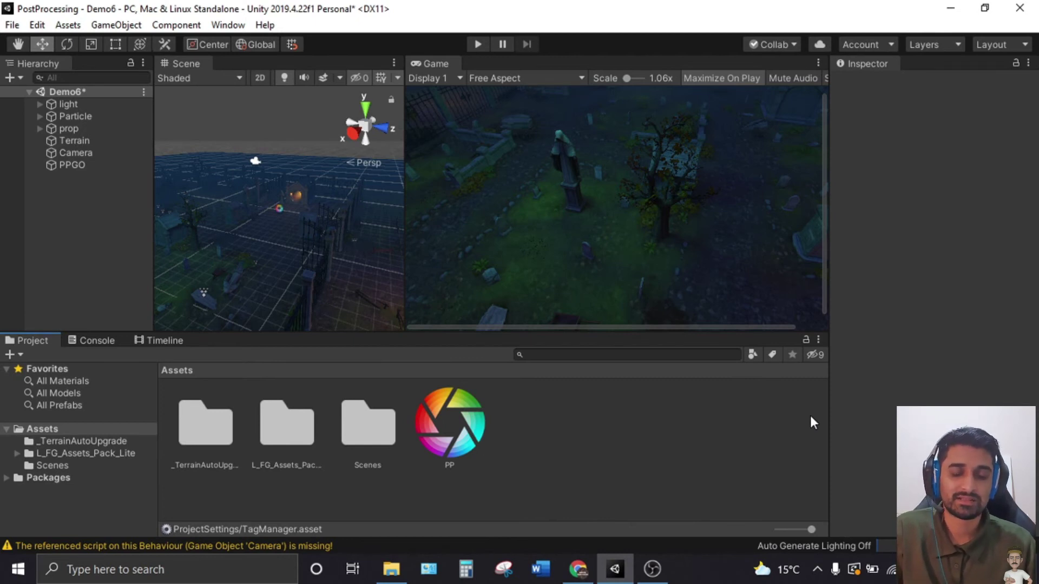
- Assign the PPGO game object to layer 8: PP
left_click(79, 166)
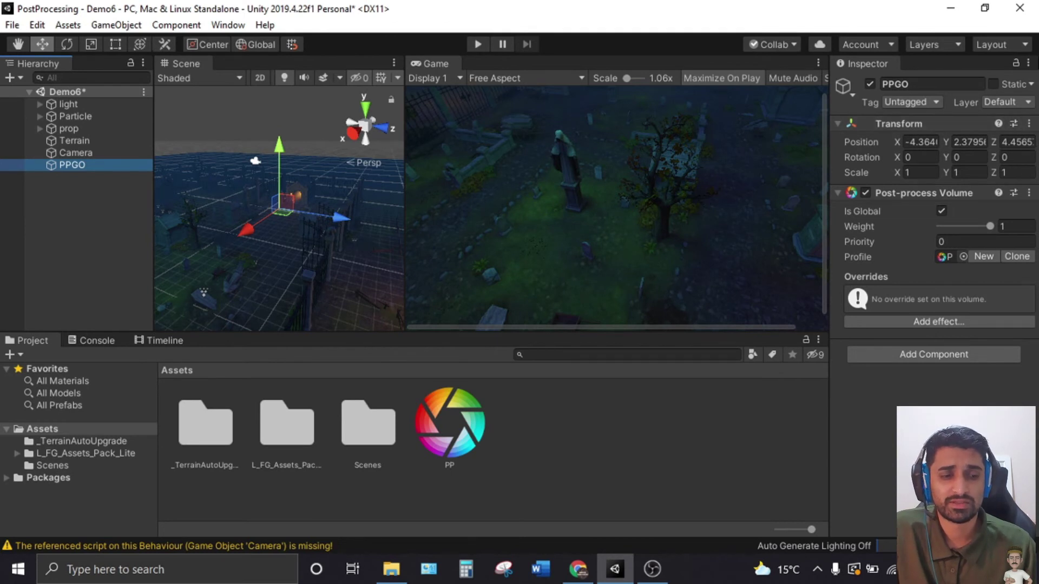
left_click(1014, 104)
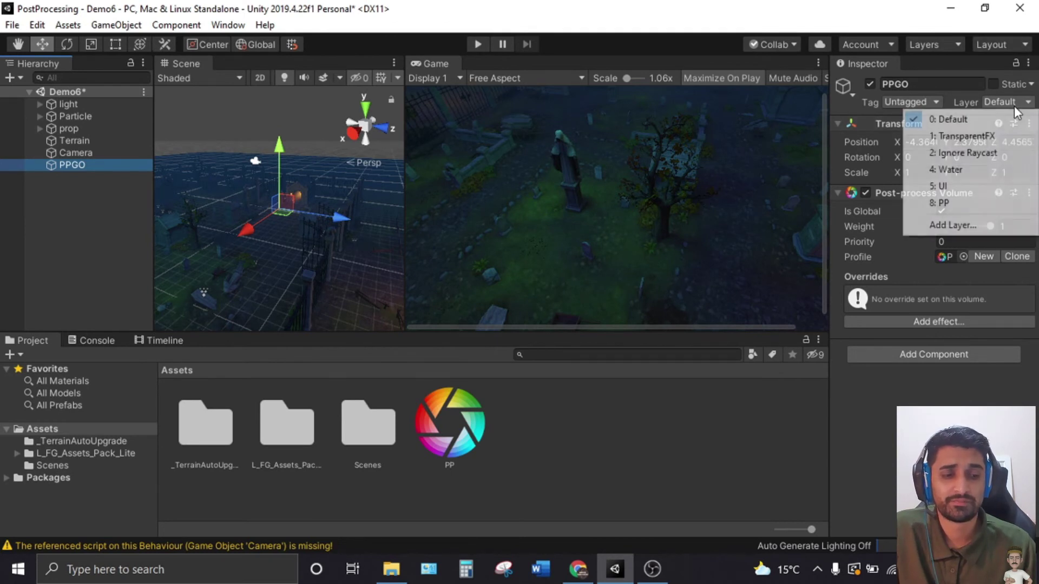
left_click(976, 204)
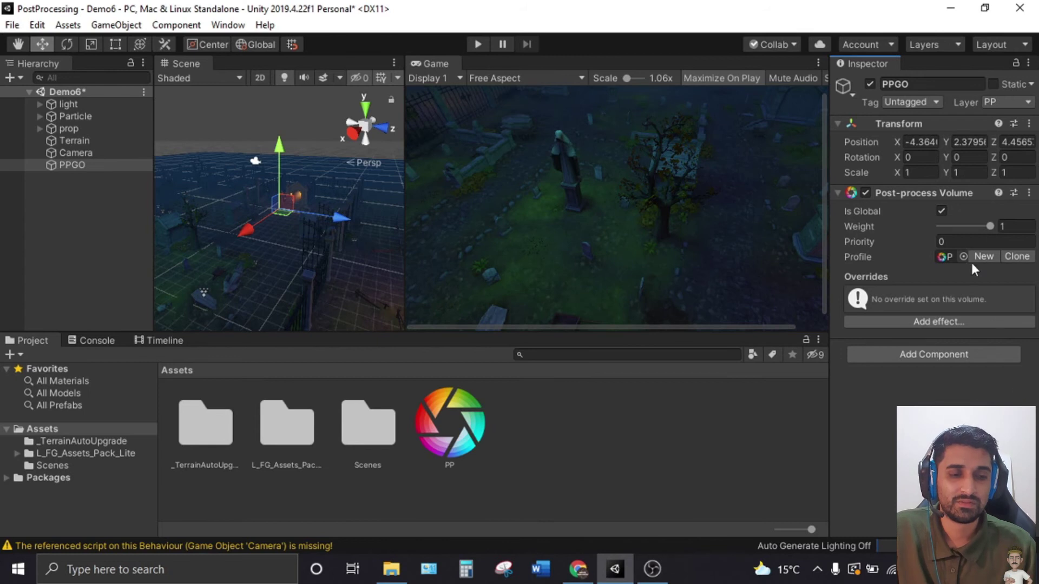
- Add a Post-process Layer component to the Camera object
left_click(91, 154)
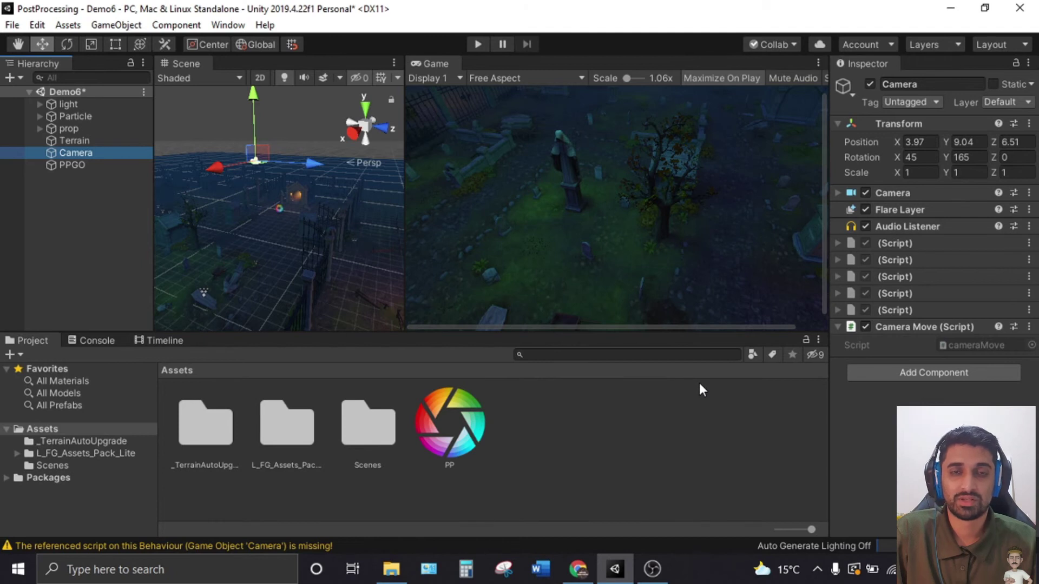
left_click(927, 378)
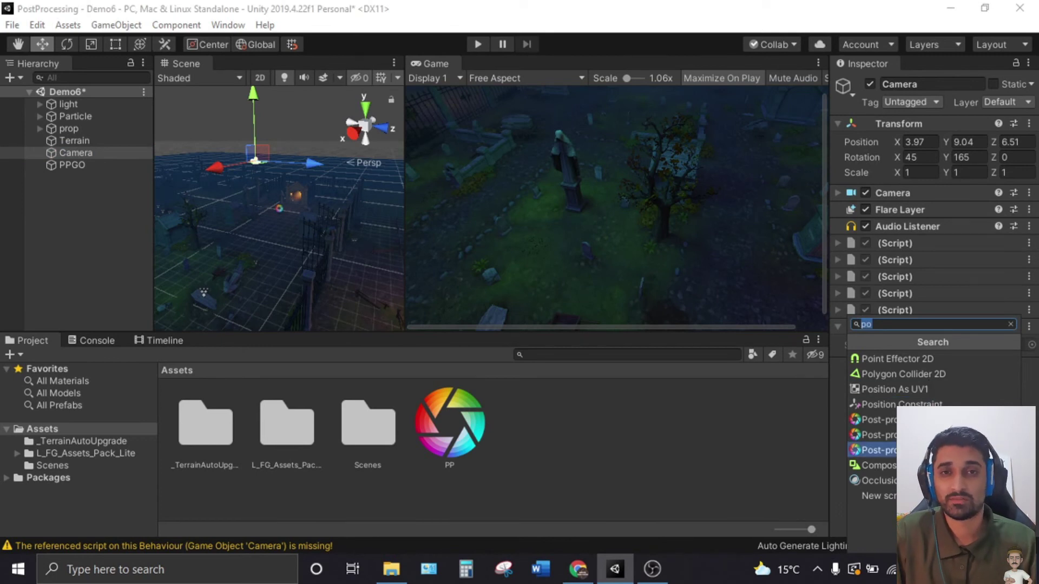
key("Up")
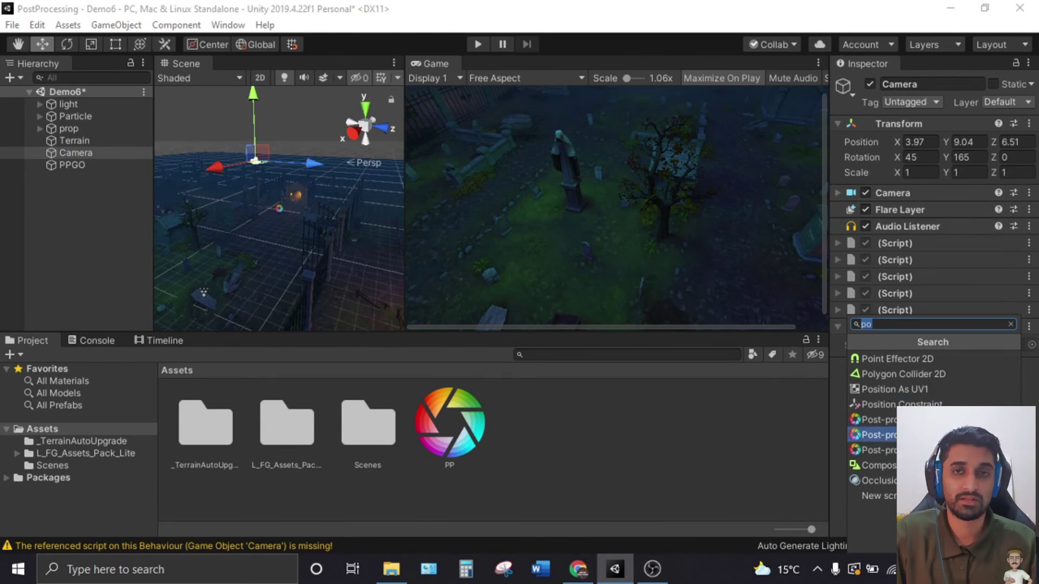
key("Return")
- Set the volume blending layer of the Camera's Post-process Layer to PP, collapse the component and deselect the Camera
scroll(931, 449, "down", 3)
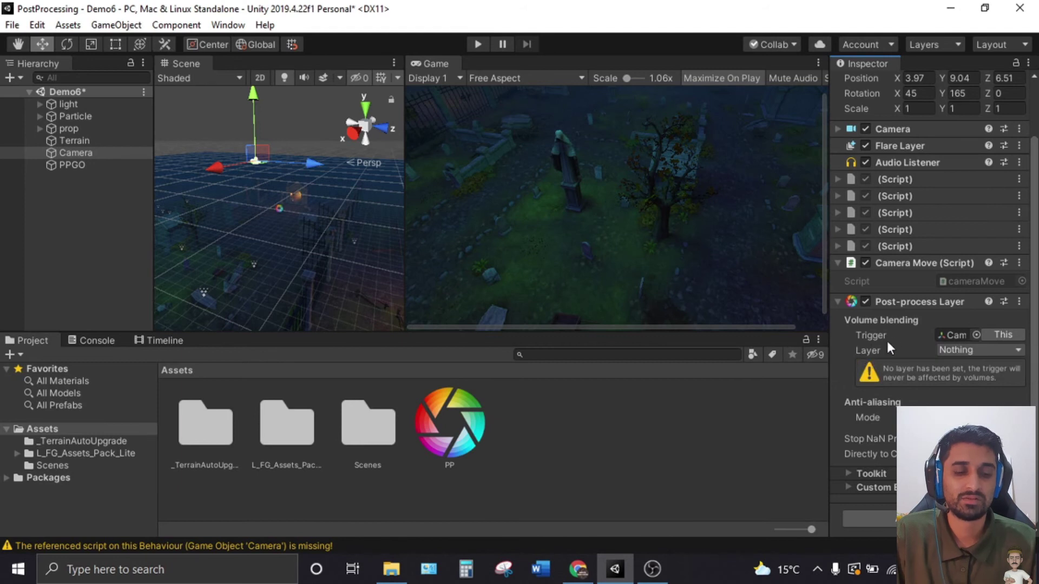
left_click(981, 350)
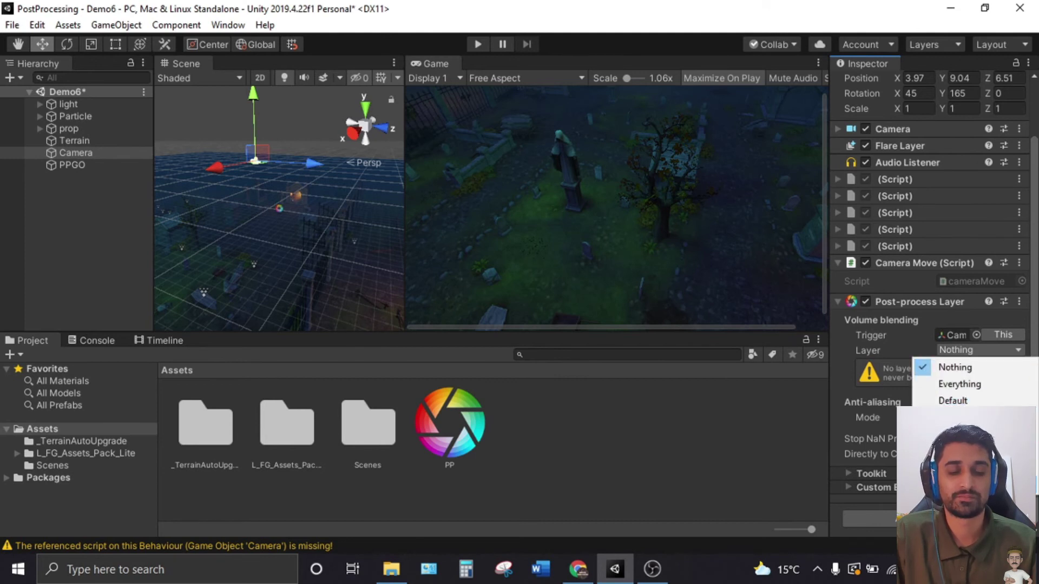
left_click(958, 484)
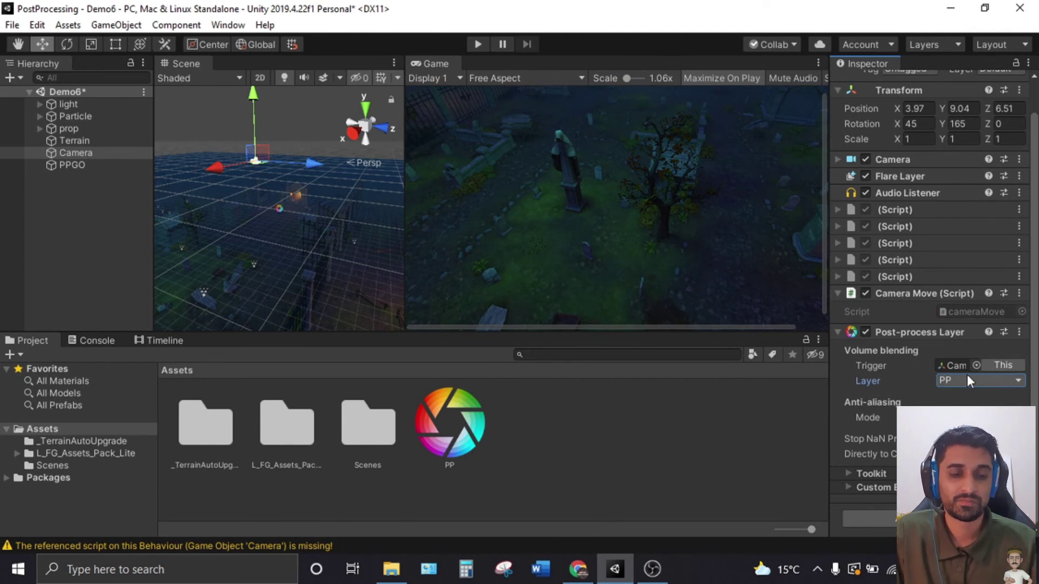
left_click(837, 335)
left_click(611, 428)
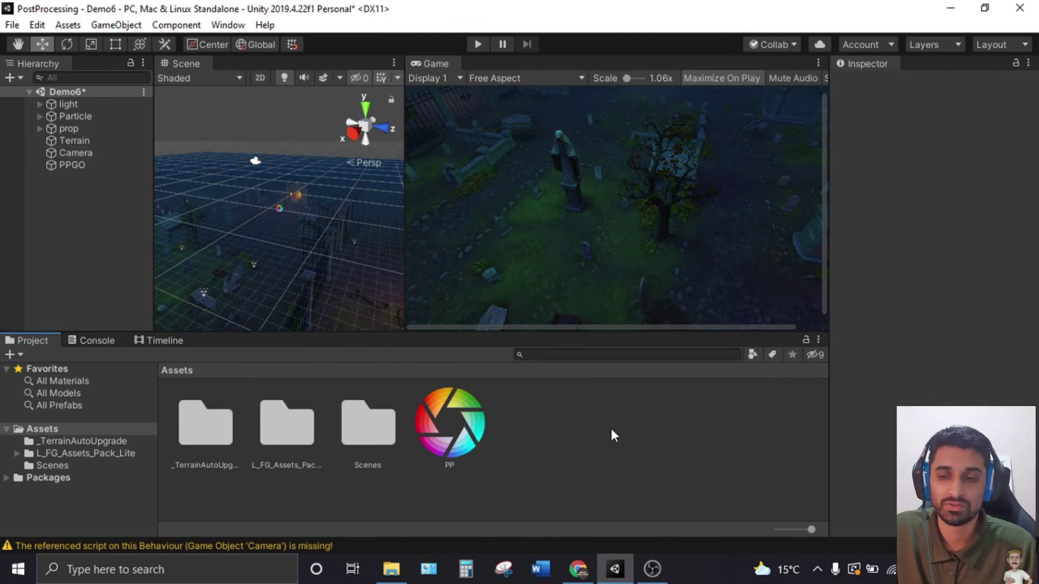
- Add a Grain effect override to PPGO's Post-process Volume and expand its settings
left_click(79, 166)
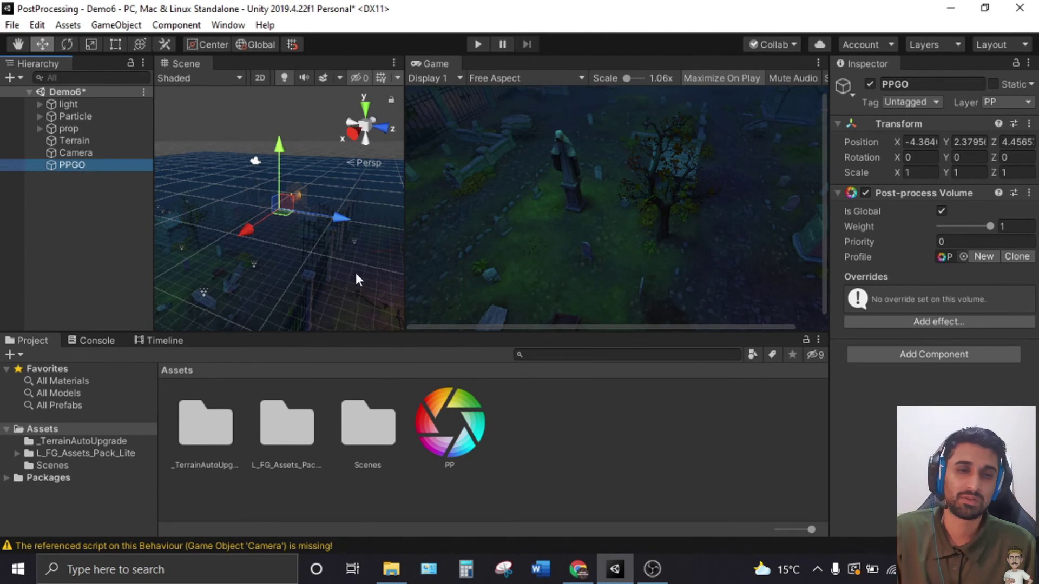
left_click(838, 192)
left_click(837, 193)
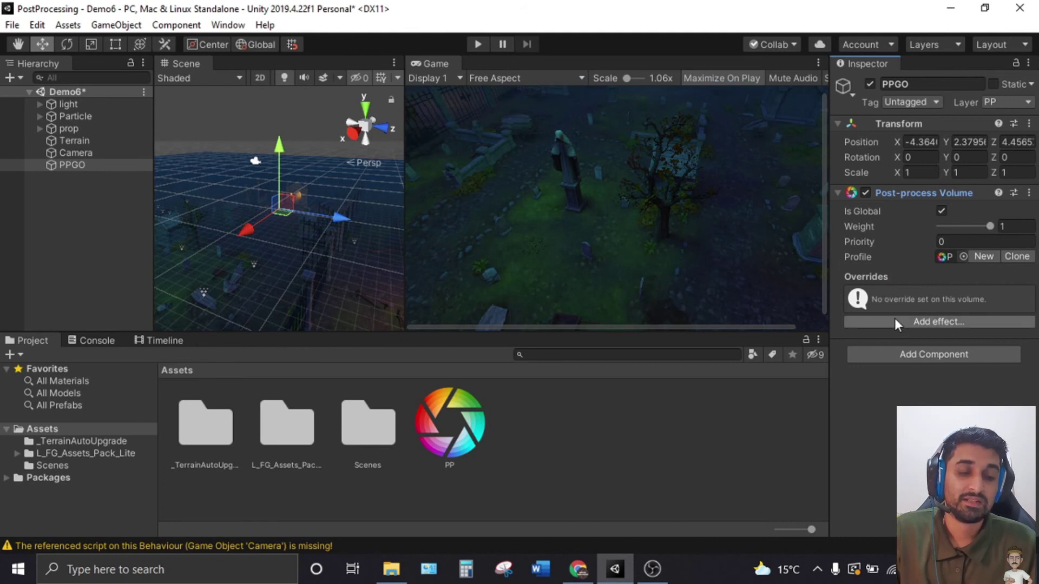
mouse_move(924, 228)
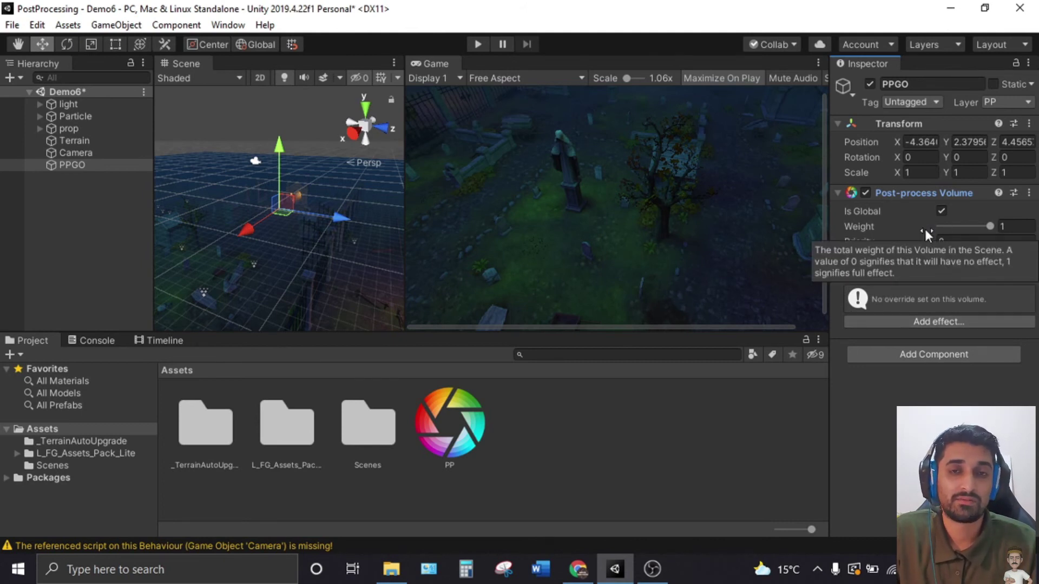
left_click(933, 322)
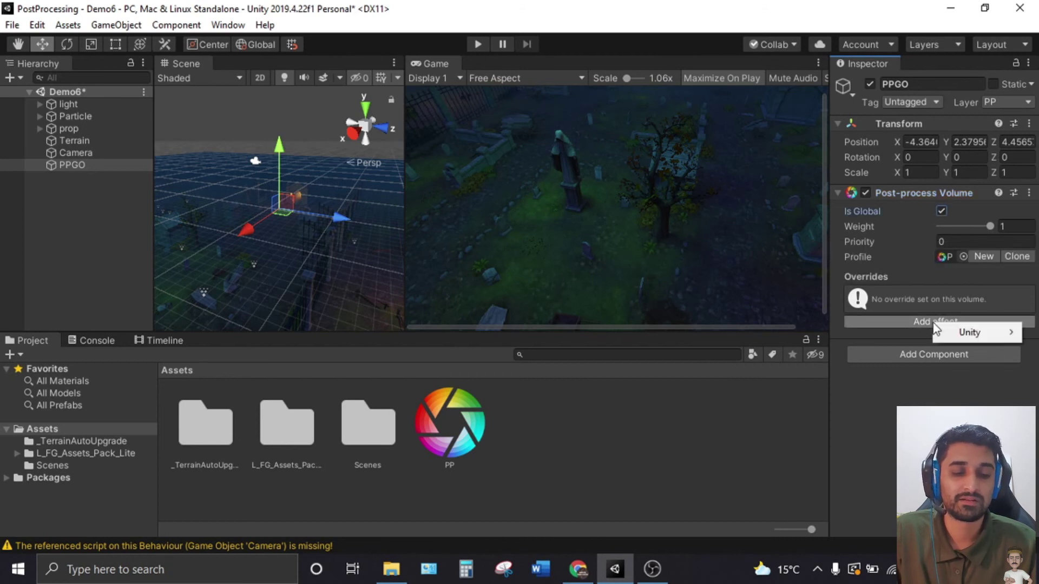
mouse_move(959, 333)
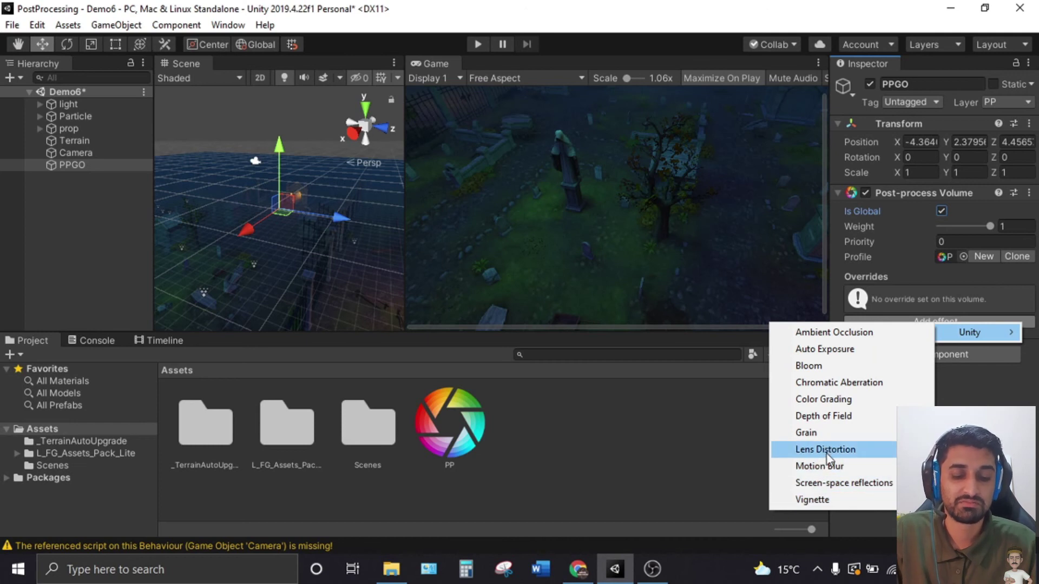
left_click(822, 435)
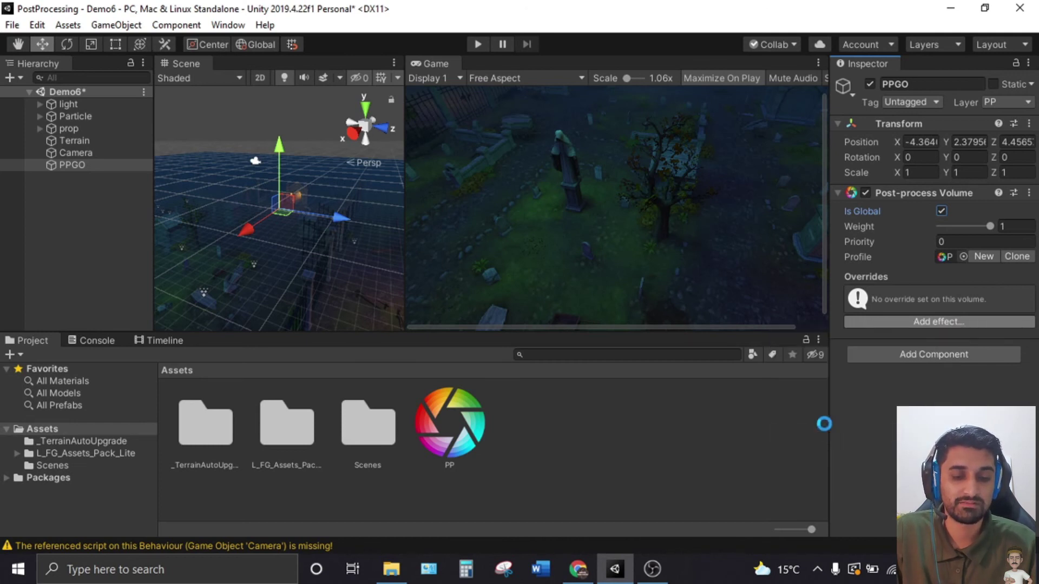
left_click(848, 292)
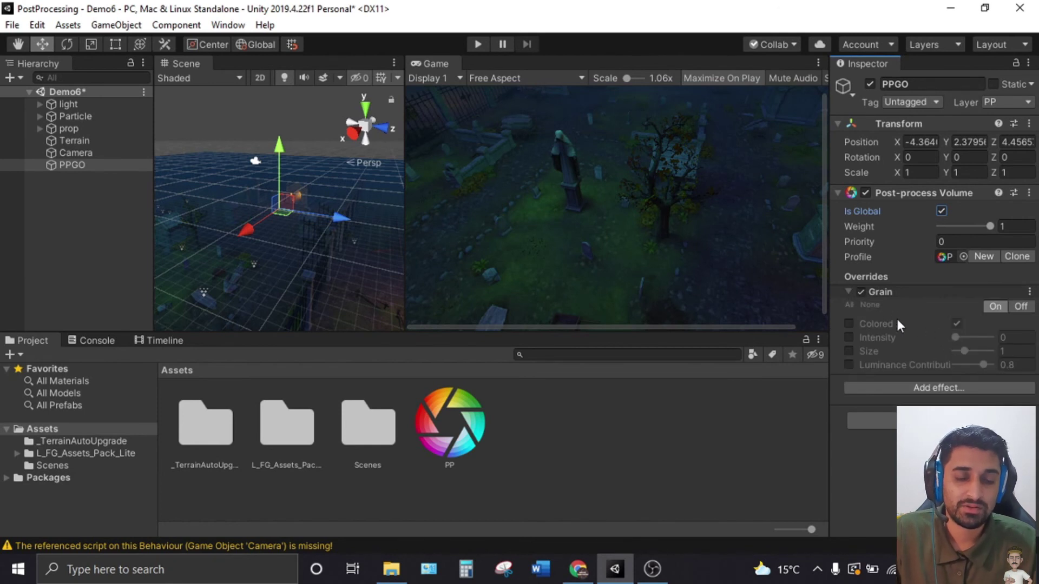
- Enable all of the Grain effect's overrides, set its Intensity to about 0.2 and Size to 3, and collapse it
mouse_move(898, 323)
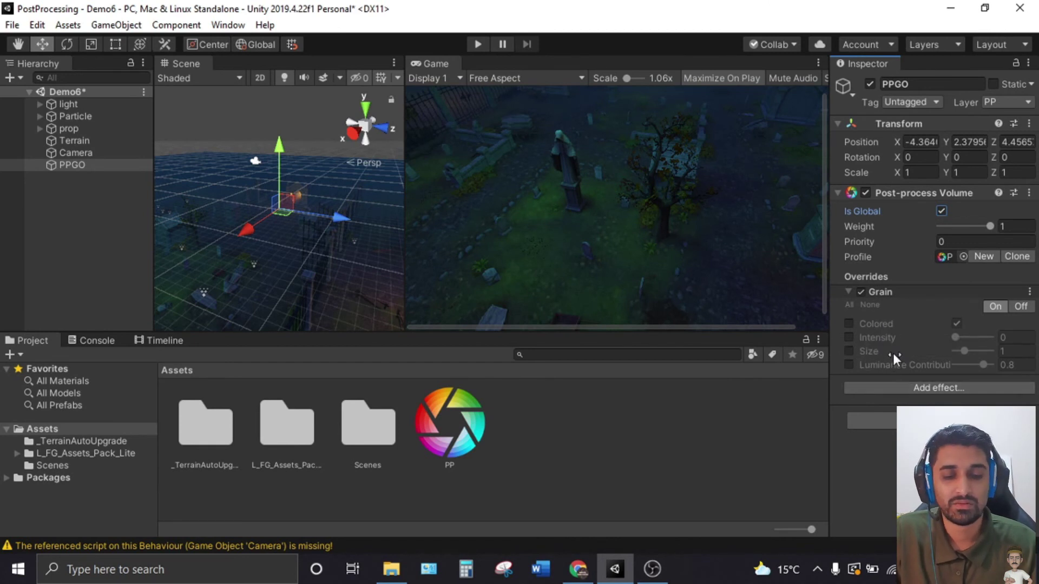
left_click(850, 304)
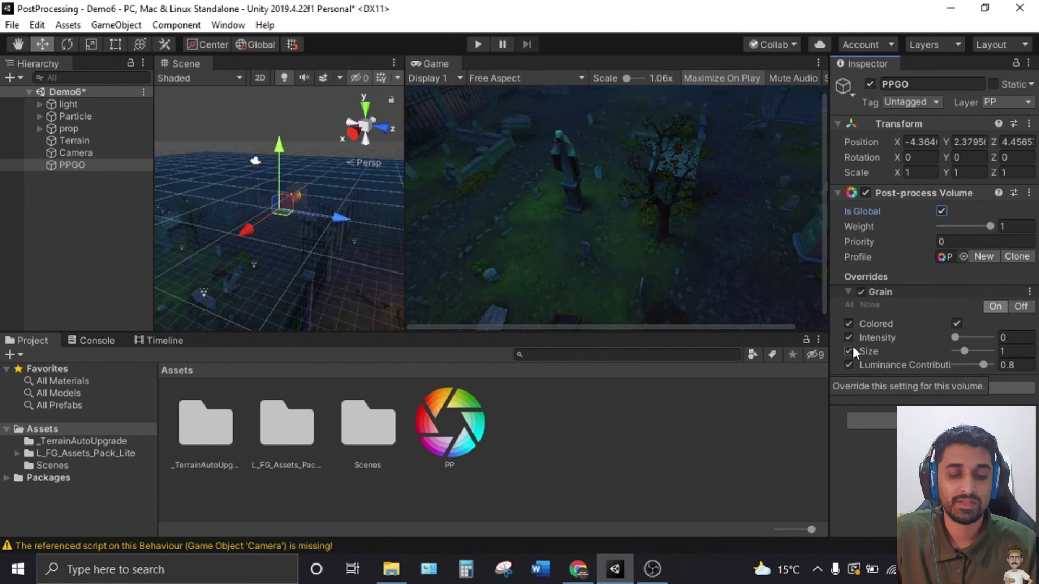
left_click(868, 305)
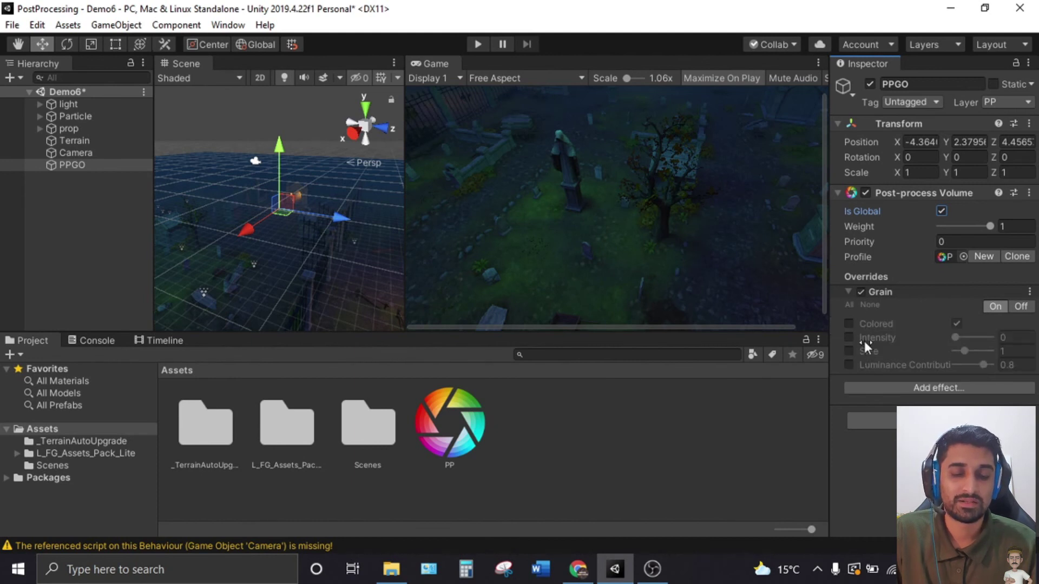
left_click(852, 305)
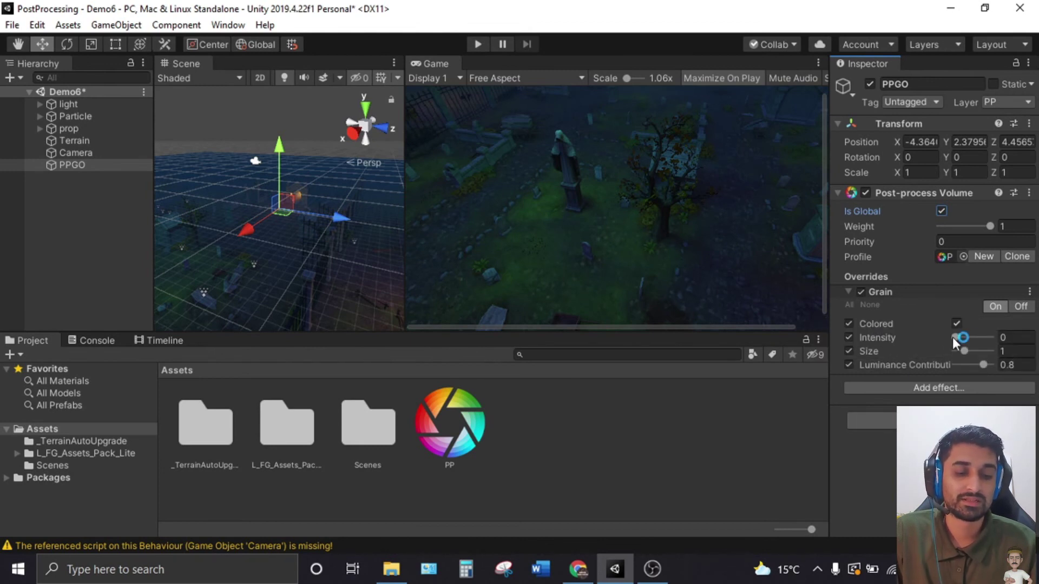
left_click_drag(954, 336, 891, 342)
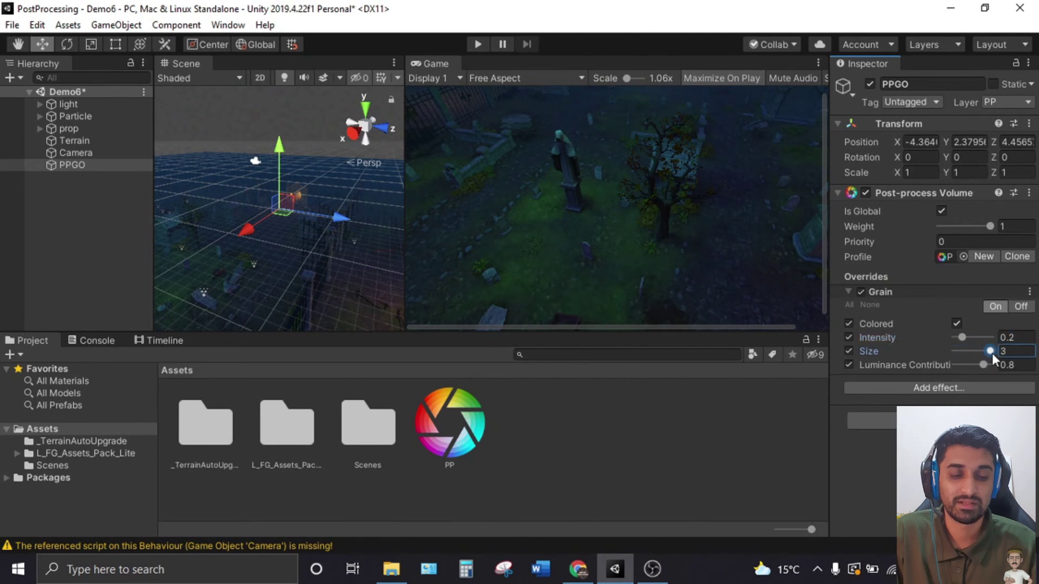
mouse_move(962, 339)
left_mouse_down()
mouse_move(992, 338)
mouse_move(960, 342)
left_mouse_up()
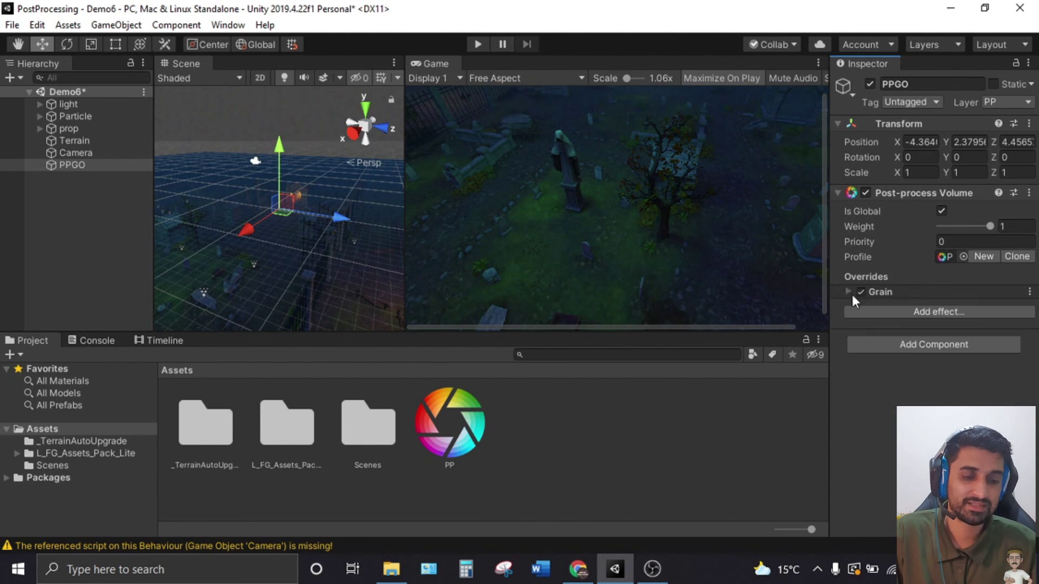
- Add an Auto Exposure effect with all overrides enabled, setting Minimum (EV) to about -7.9 and Maximum (EV) to 9, and collapse it
left_click(958, 314)
mouse_move(972, 327)
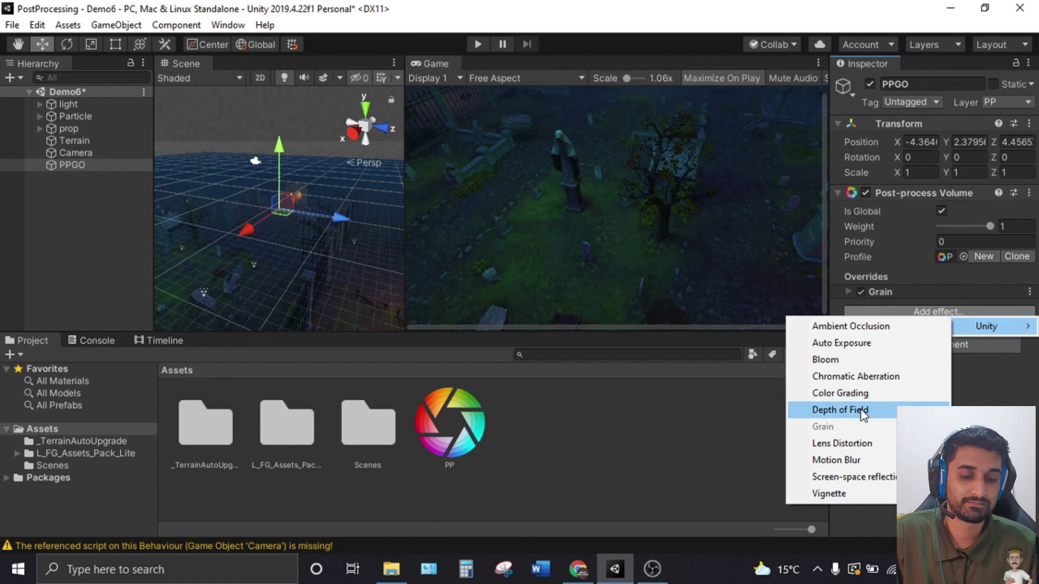
left_click(861, 346)
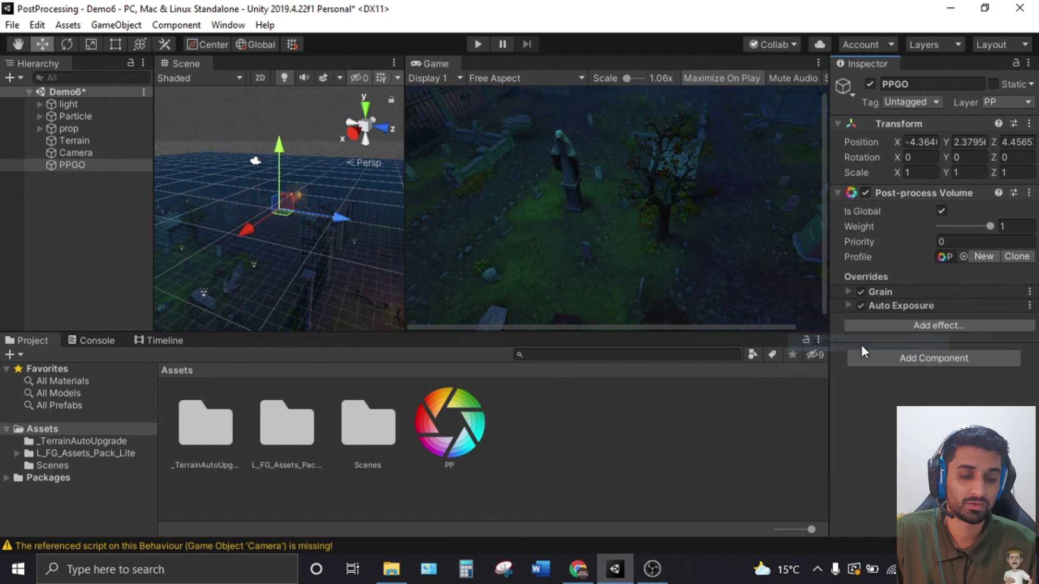
left_click(849, 305)
left_click(849, 318)
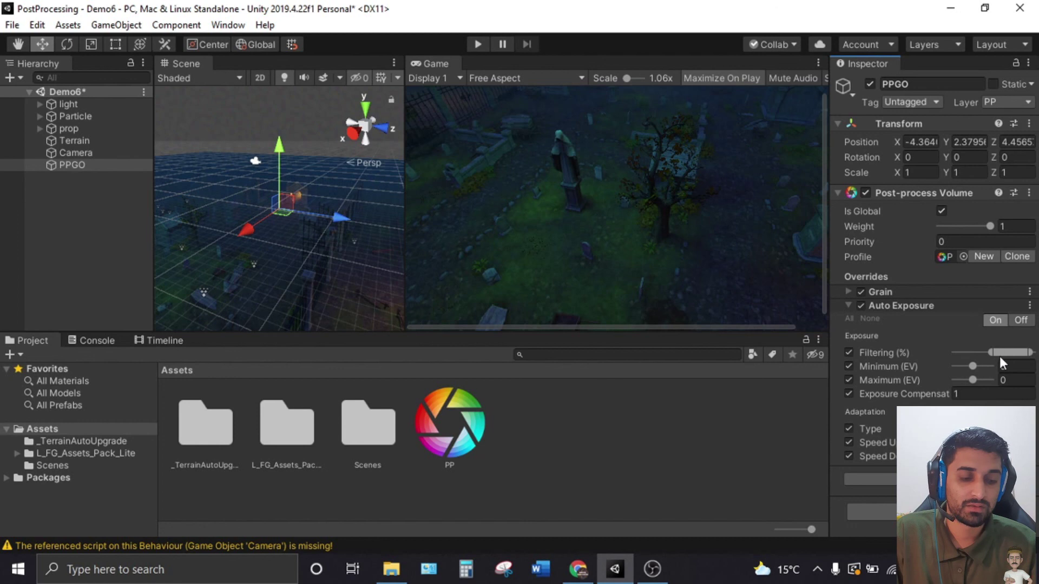
mouse_move(973, 366)
left_mouse_down()
mouse_move(985, 368)
mouse_move(959, 381)
mouse_move(982, 381)
left_mouse_up()
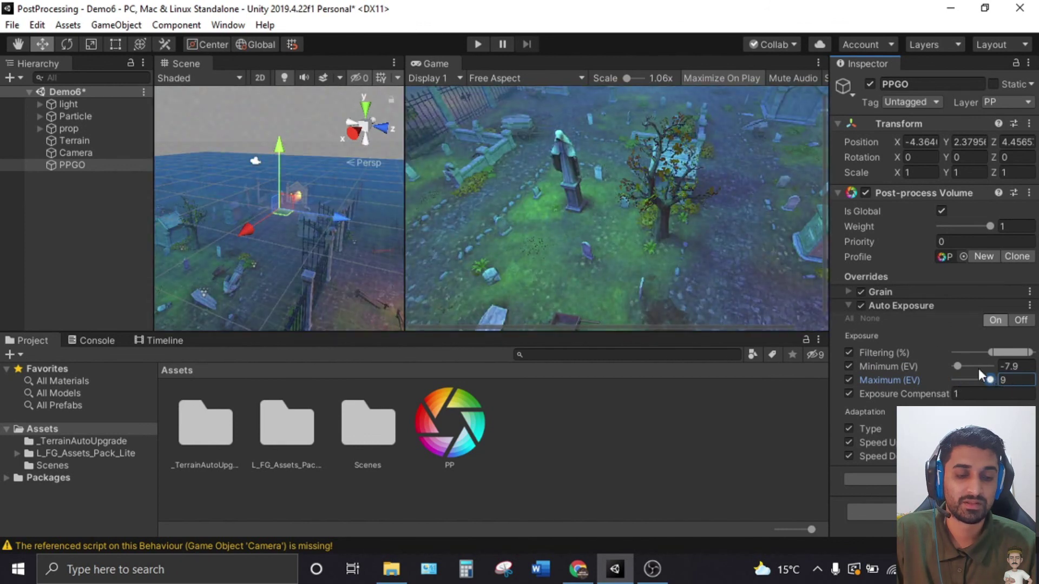
left_click(848, 305)
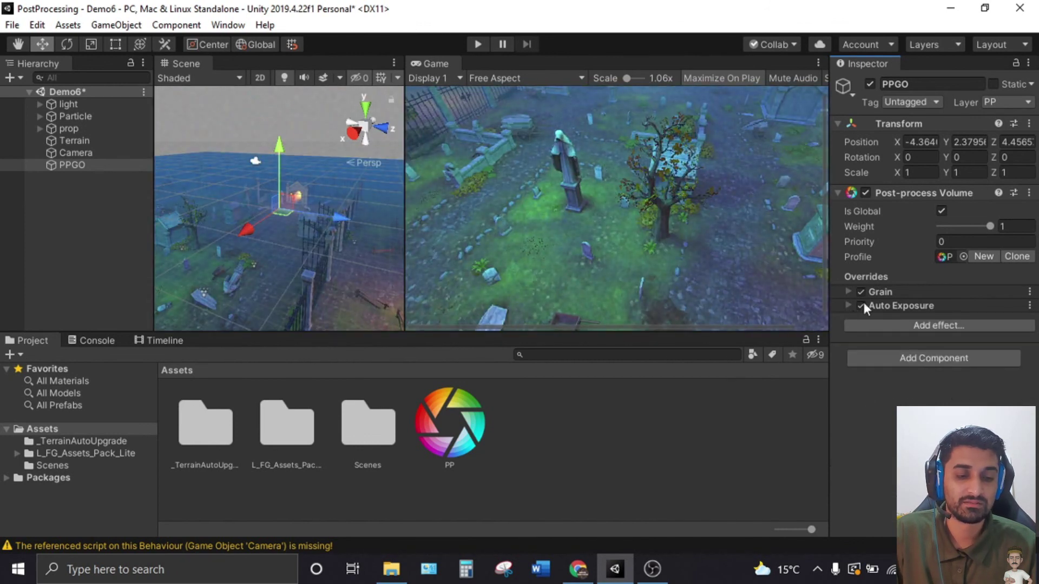
- Add a Bloom effect to PPGO's Post-process Volume and enable all of its overrides
left_click(950, 325)
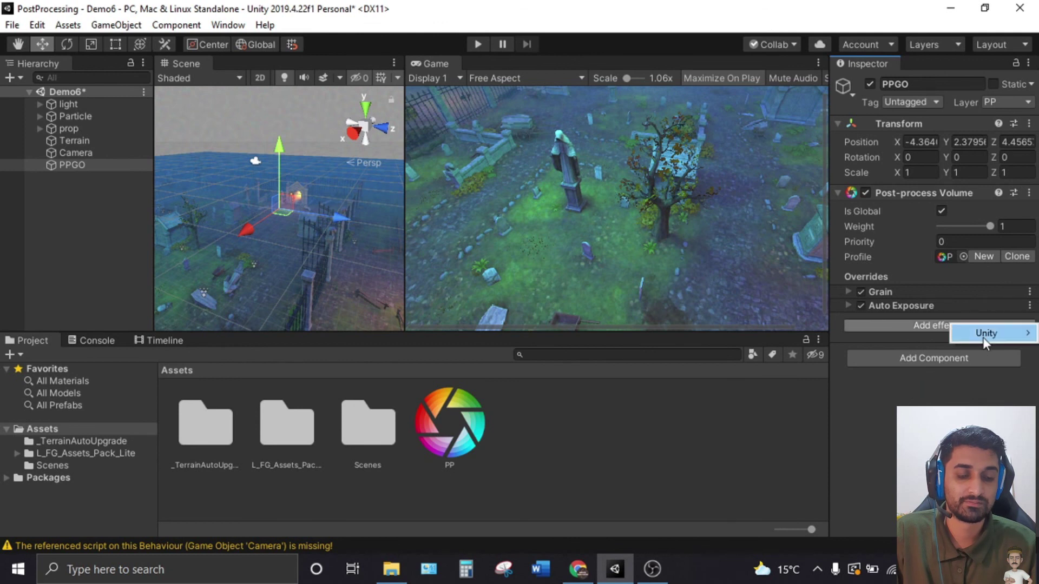
mouse_move(984, 333)
left_click(845, 372)
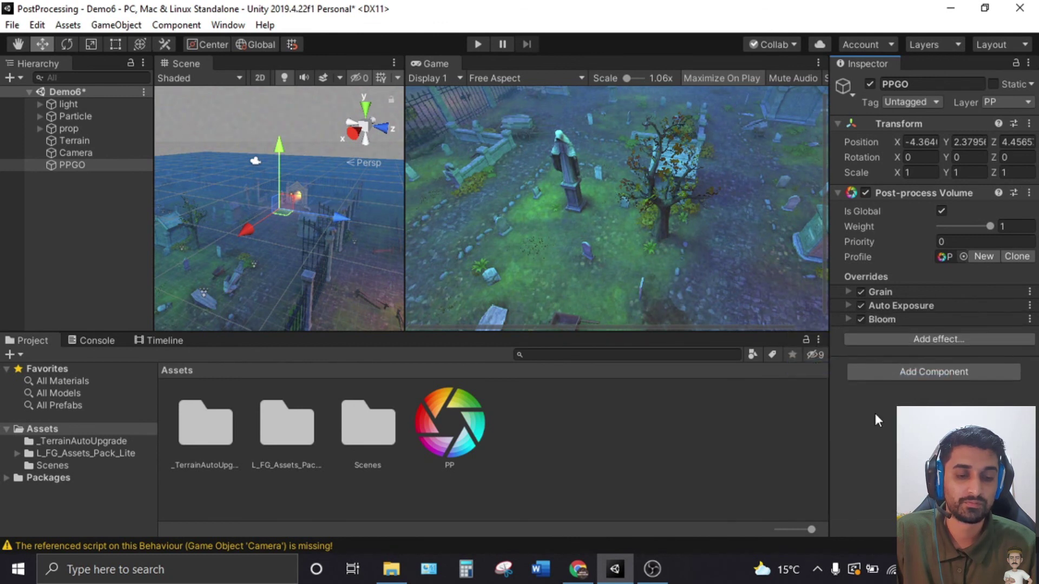
left_click(848, 319)
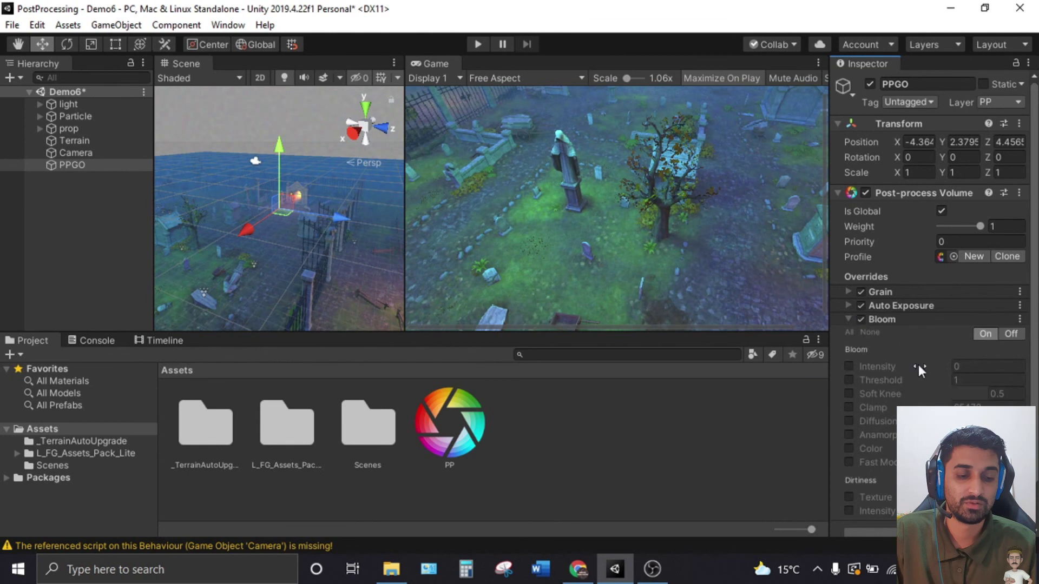
left_click(848, 332)
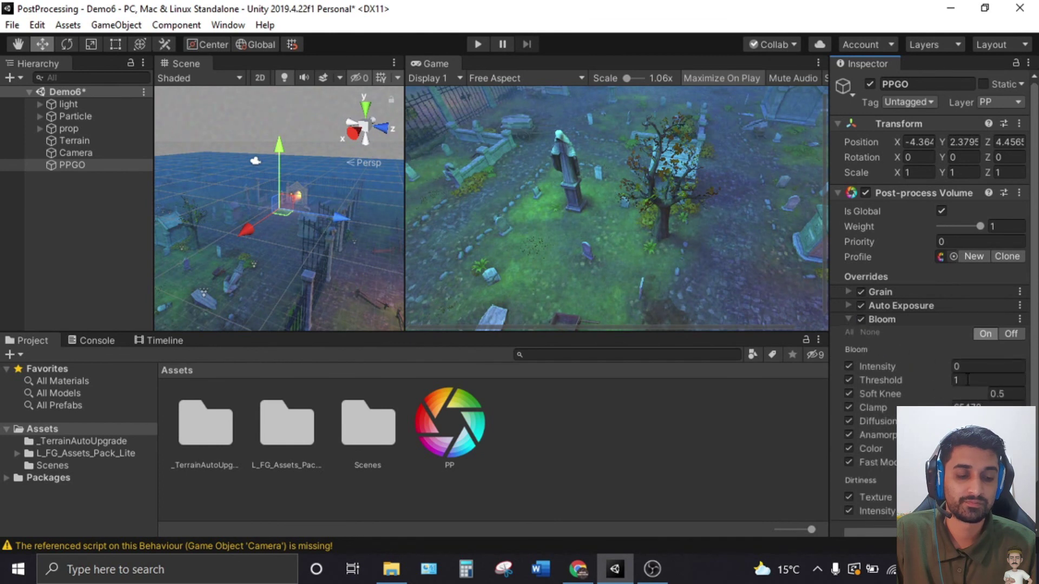
- Set the Bloom Threshold to 2.6, switch the Diffusion override off and on again, and collapse the effect
left_click_drag(886, 367, 928, 375)
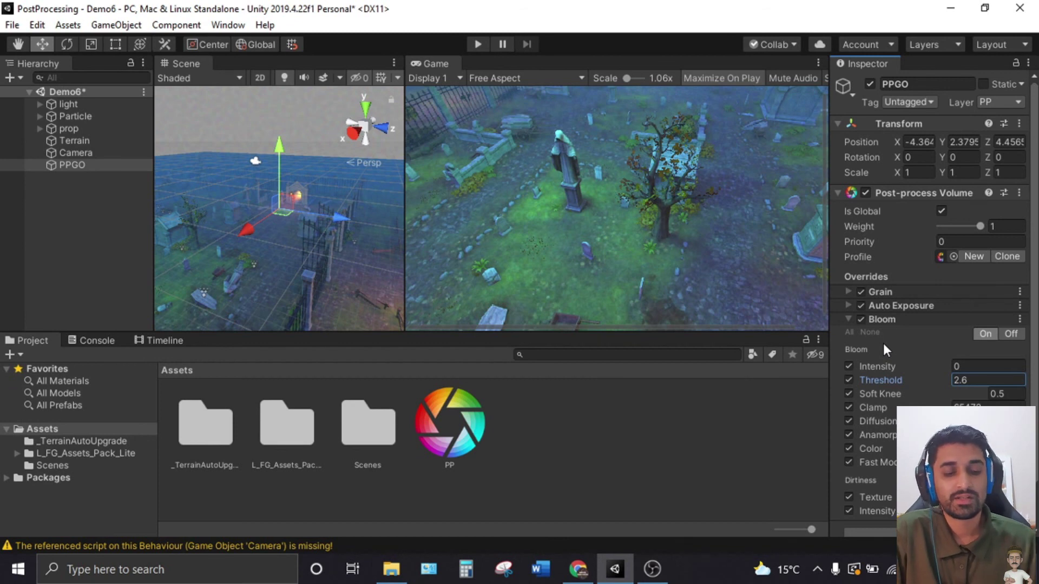
left_click(848, 421)
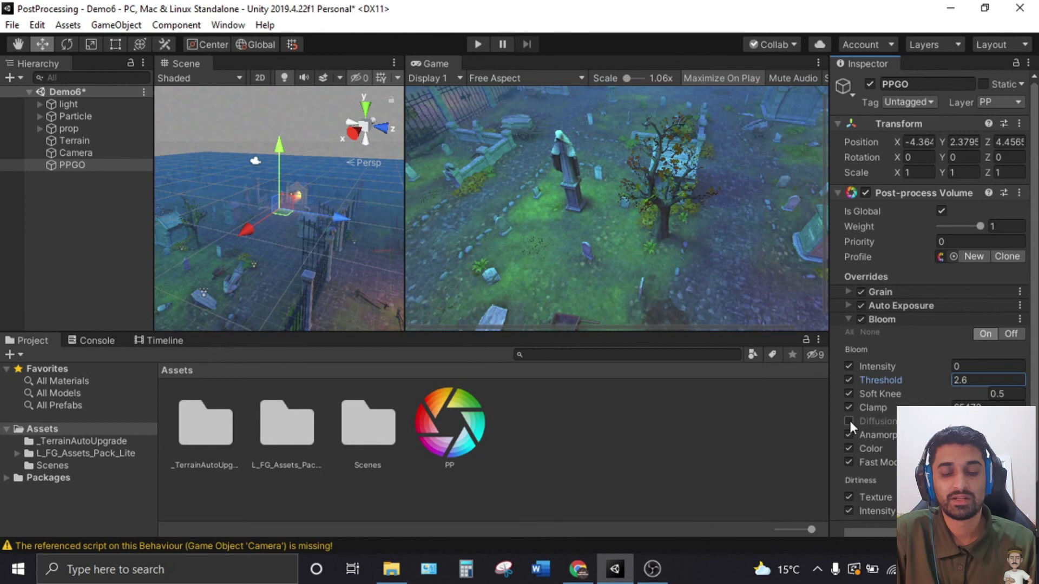
left_click(848, 419)
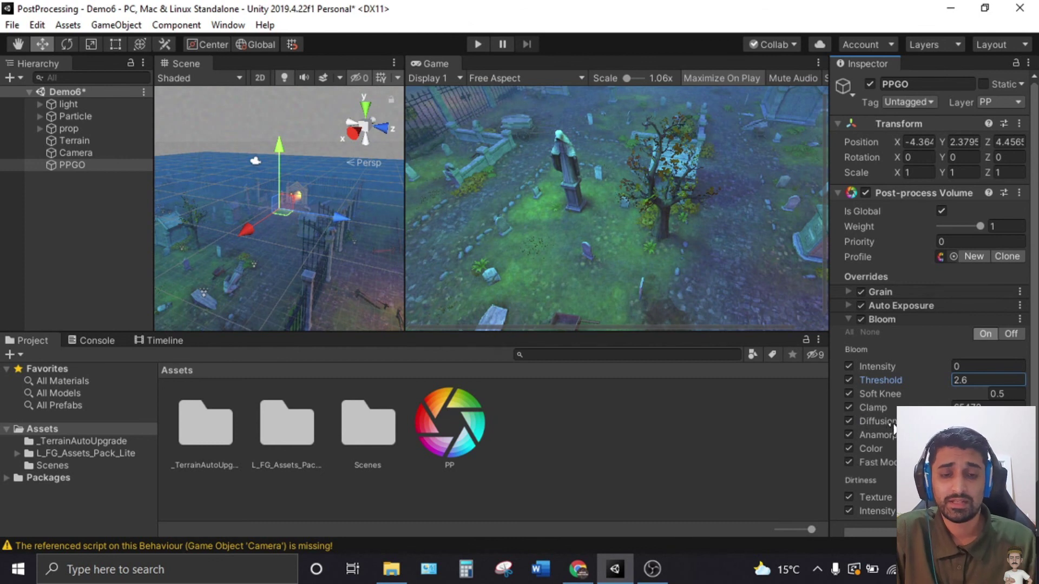
left_click(848, 320)
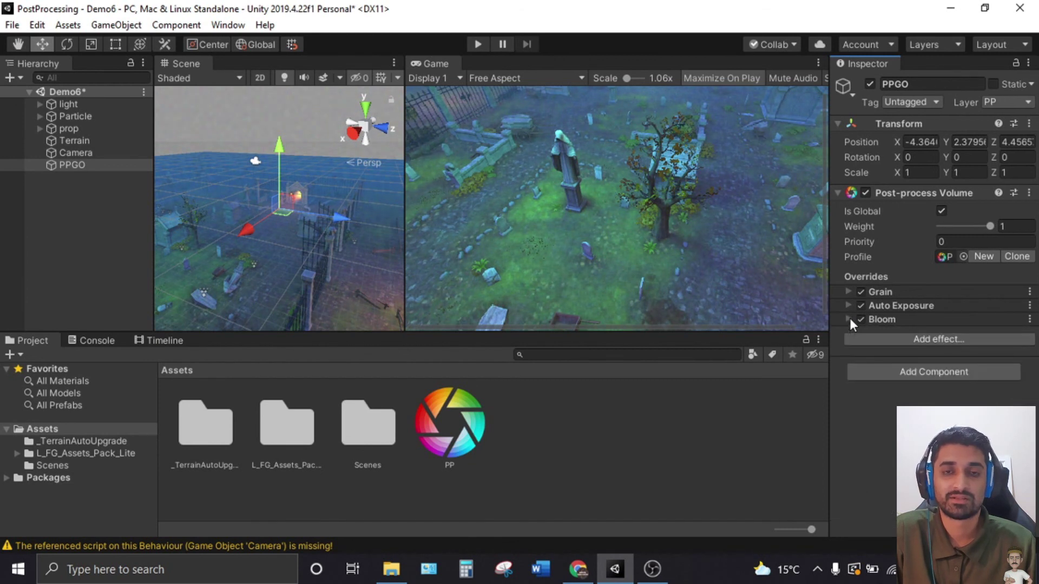